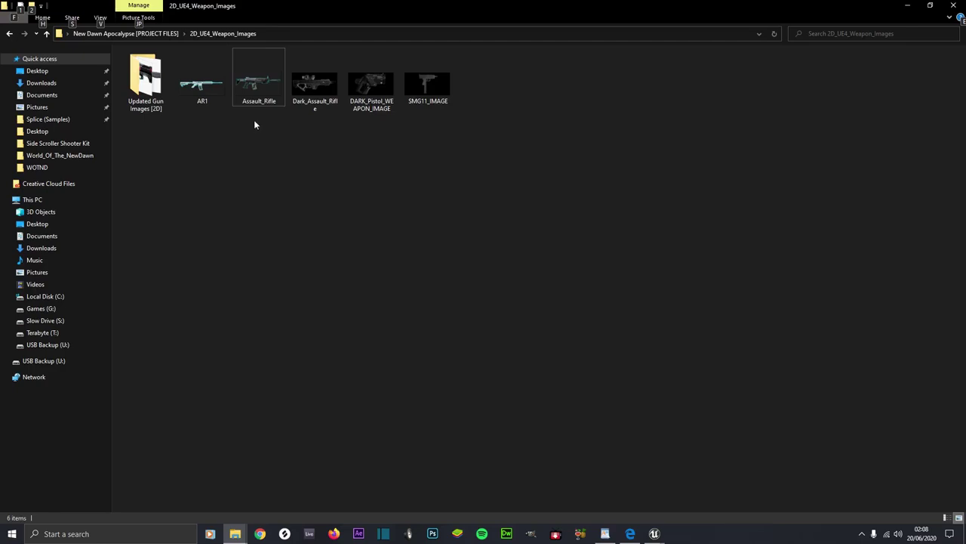
Step: Drag Assault_Rifle.png into the Content Browser, importing it as a 1920×1080 texture
click(253, 86)
drag(254, 85, 498, 494)
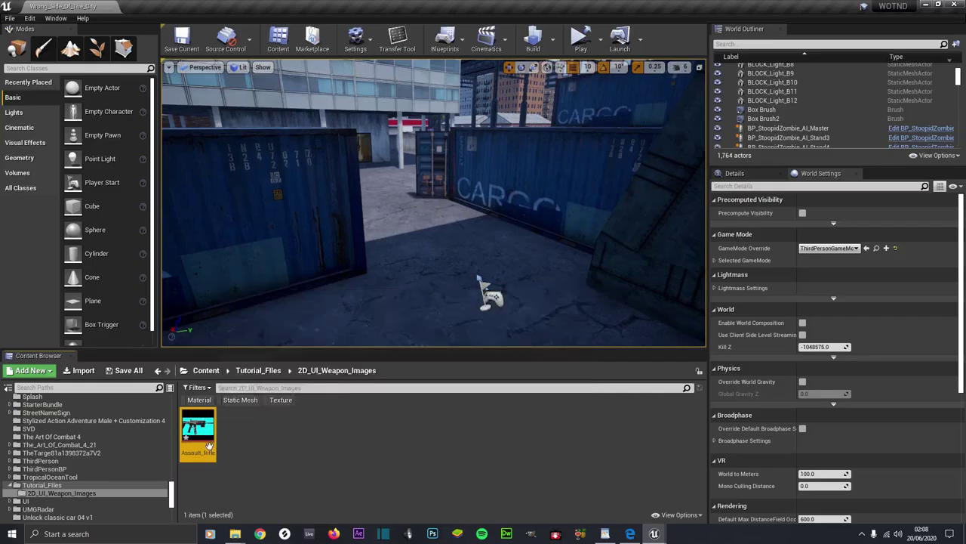
mouse_move(205, 429)
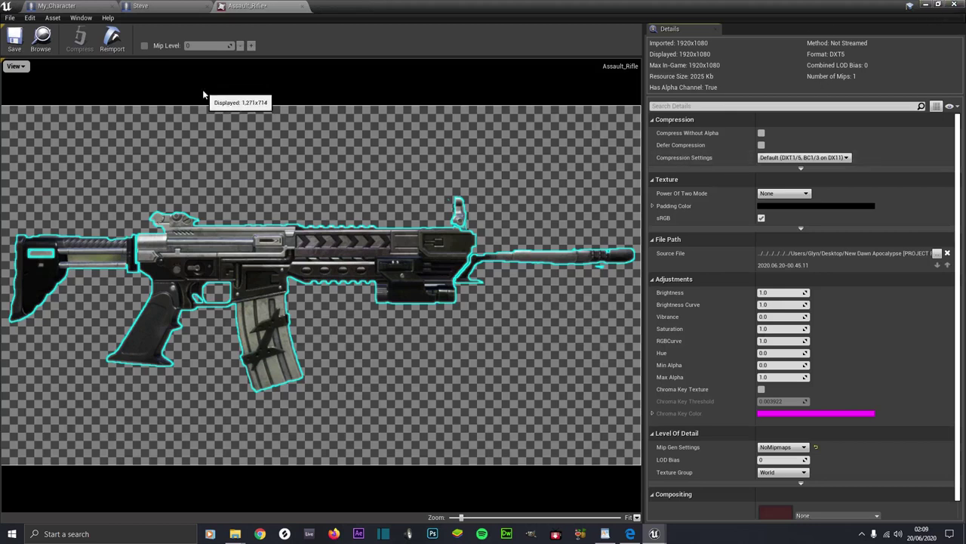
Step: Save the Assault_Rifle texture, close its editor, and go into WeaponComponent's Blueprints folder
click(14, 37)
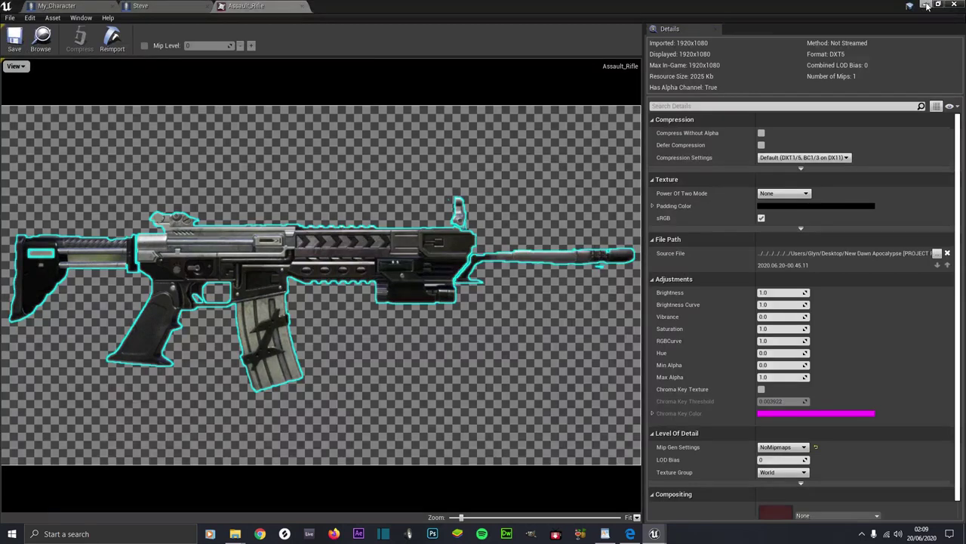
click(925, 5)
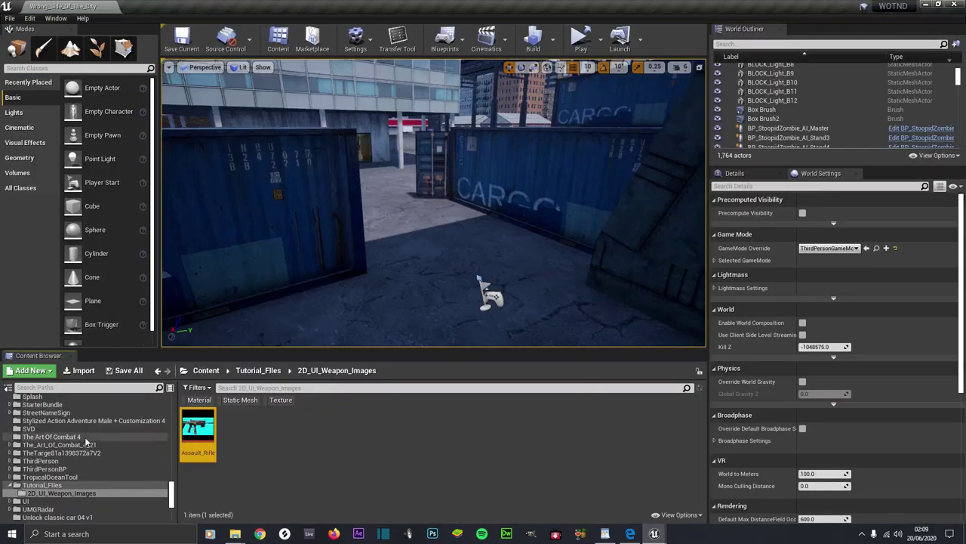
scroll(85, 439, down, 5)
scroll(85, 440, down, 5)
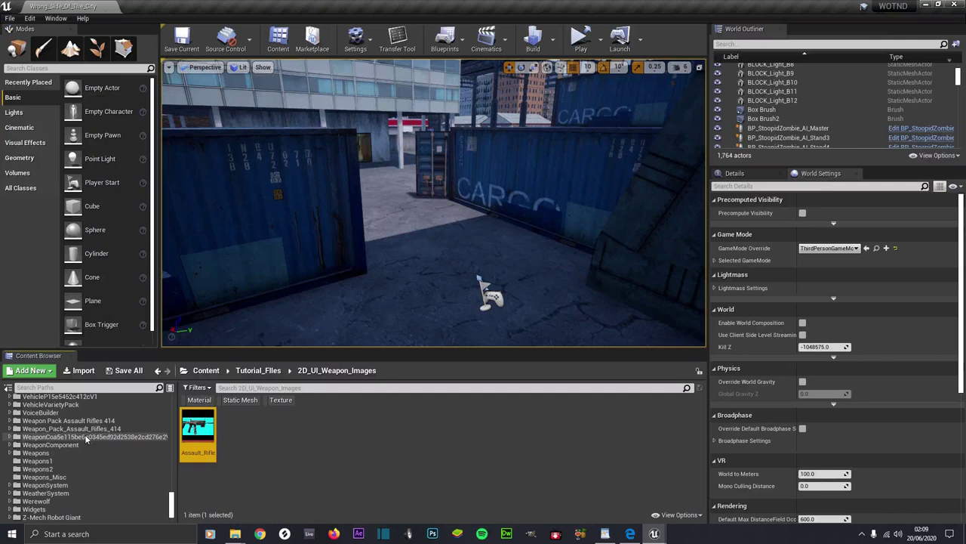
click(77, 444)
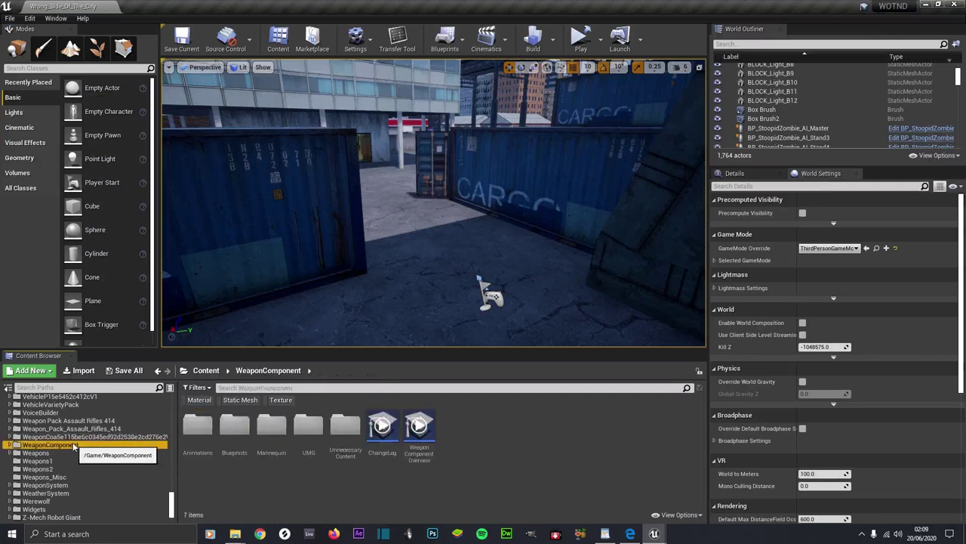
double_click(248, 447)
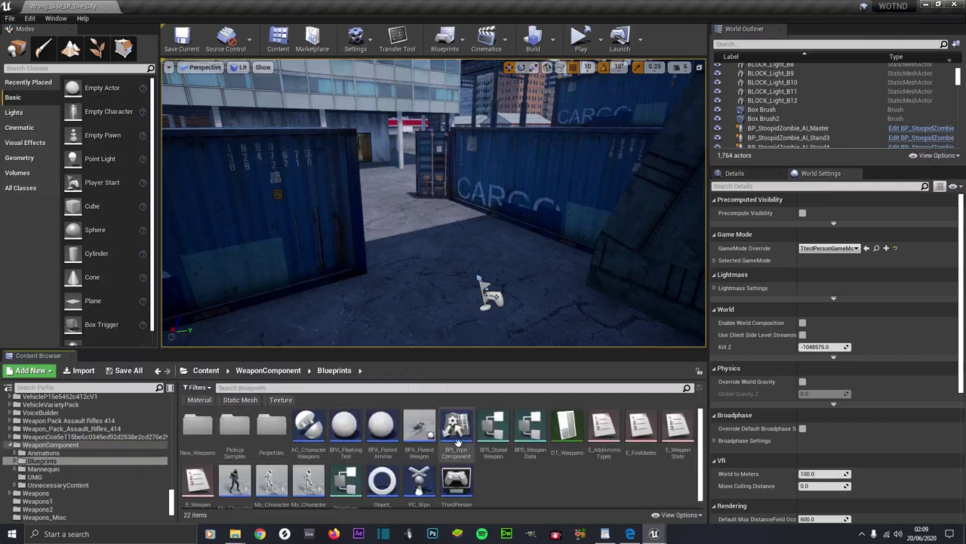
Step: Open the DT_Weapons data table and add a default NewRow_0 as row 16
click(564, 430)
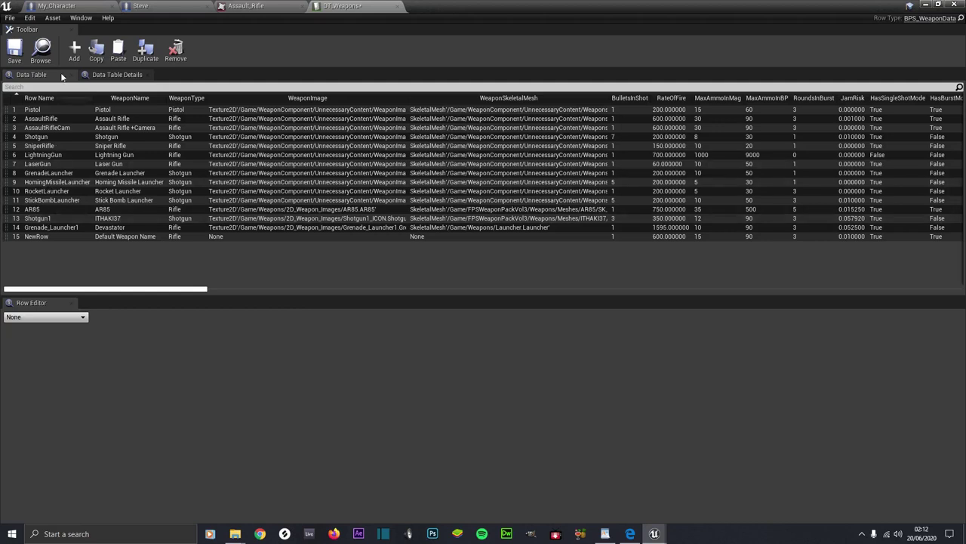
click(75, 54)
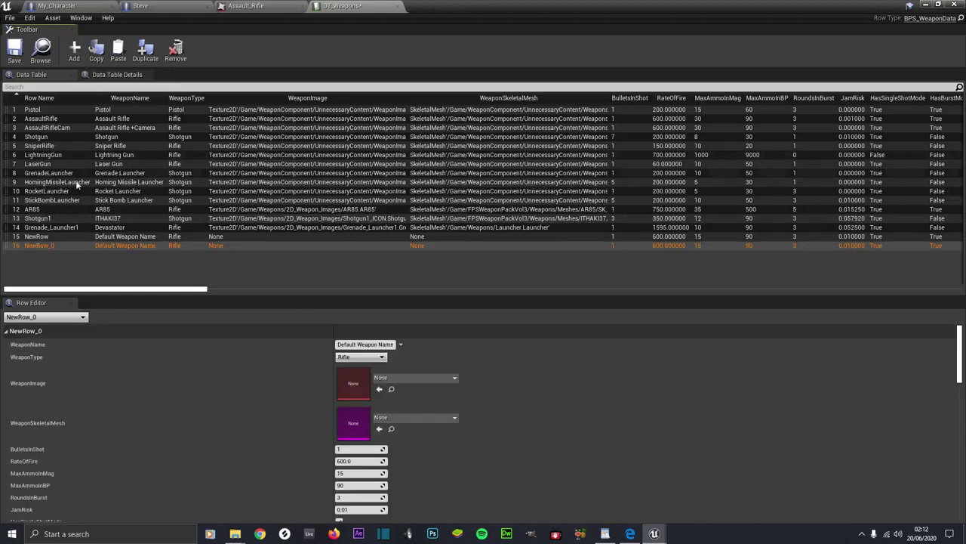
Step: Rename row 16 to 'AR85 - Assault Rifle', then correct it to AR85_Assault_Rifle
double_click(46, 247)
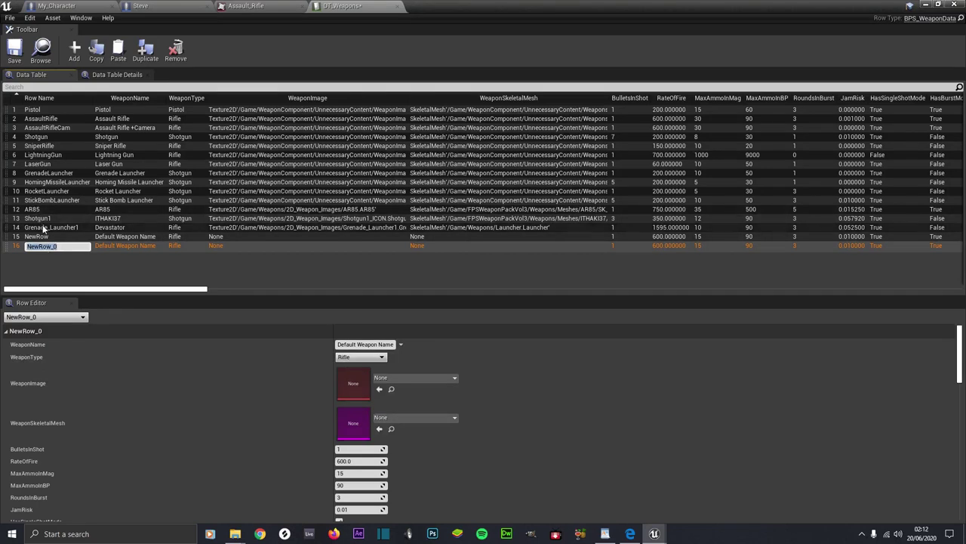
text(AR85 - Assault Rifle)
click(71, 247)
key(BackSpace)
text(_)
click(48, 247)
key(BackSpace)
key(BackSpace)
key(BackSpace)
text(_)
Step: Copy the AR85_Assault_Rifle name and confirm it as the row name
drag(87, 247, 6, 242)
key(ctrl+c)
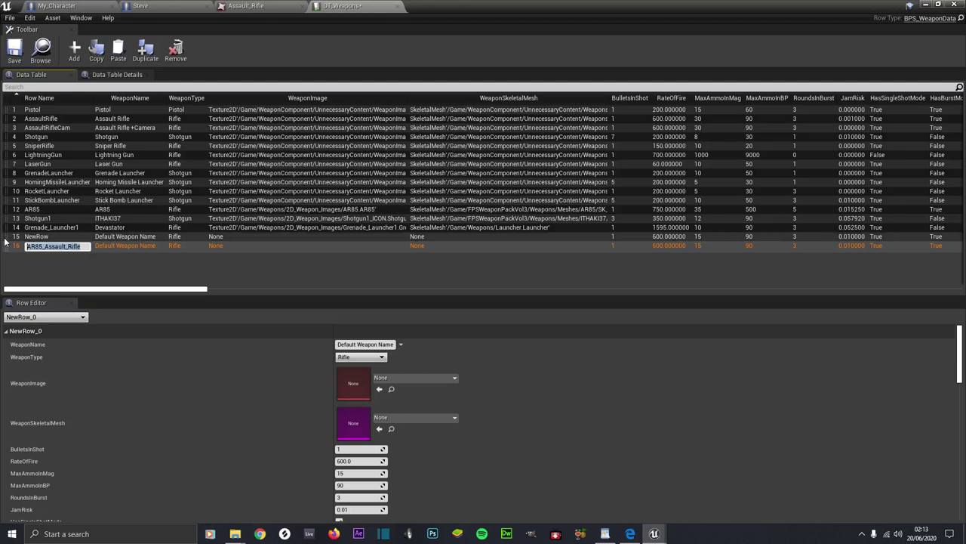
right_click(45, 247)
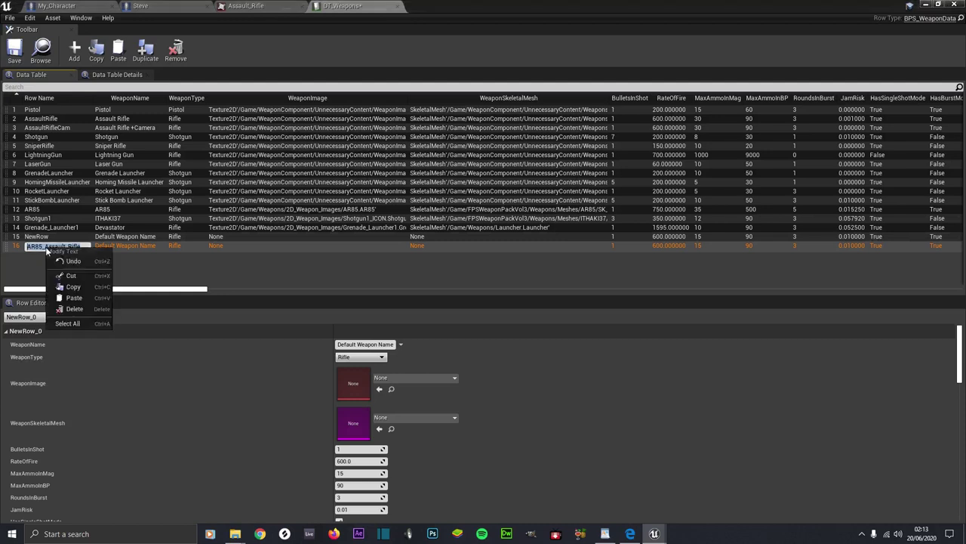
click(65, 287)
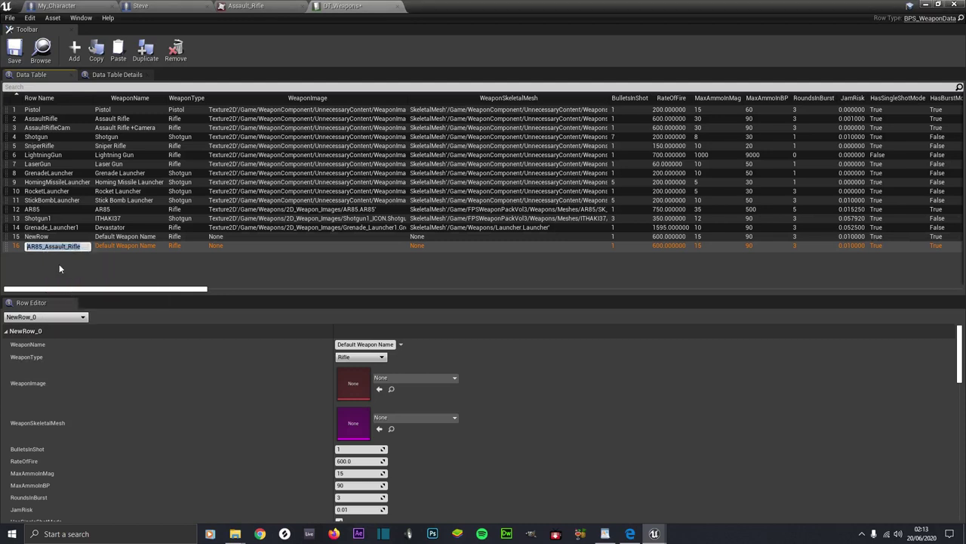
key(Return)
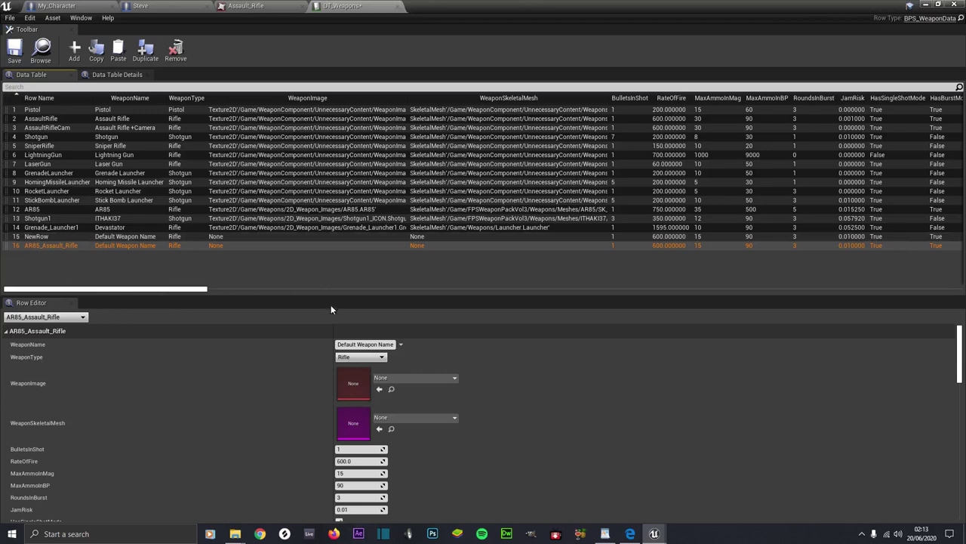
Step: Replace WeaponName with the pasted name as 'AR85 Assault Rifle' and keep WeaponType Rifle
double_click(355, 343)
key(ctrl+a)
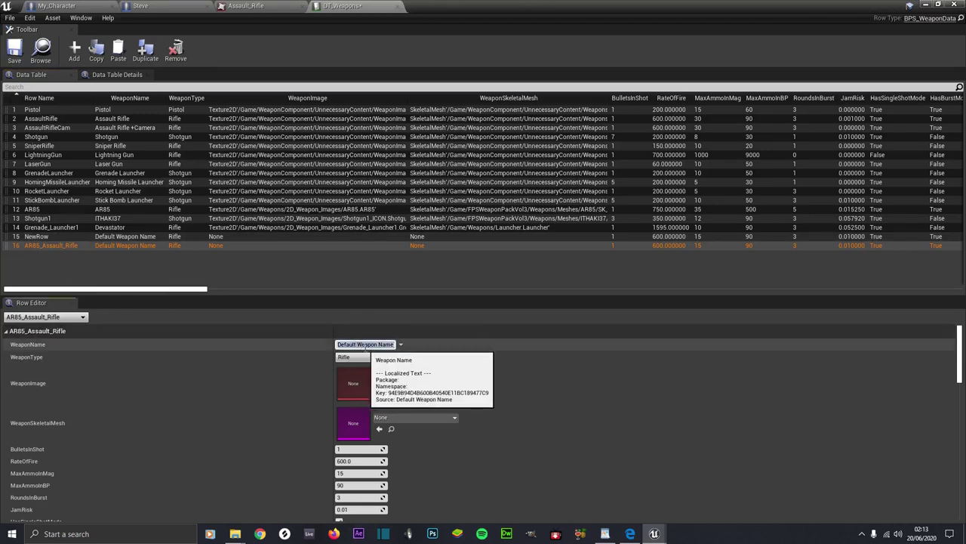
key(ctrl+v)
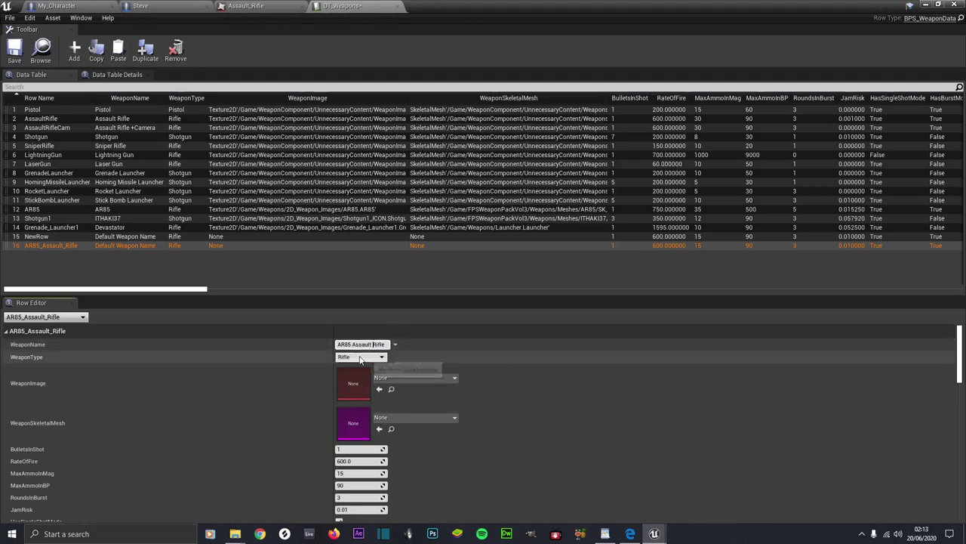
click(358, 357)
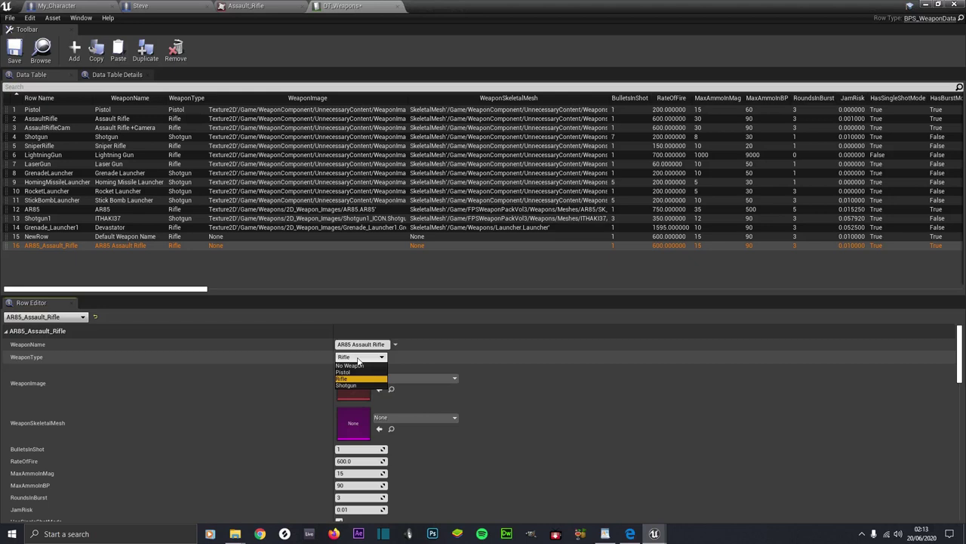
click(351, 379)
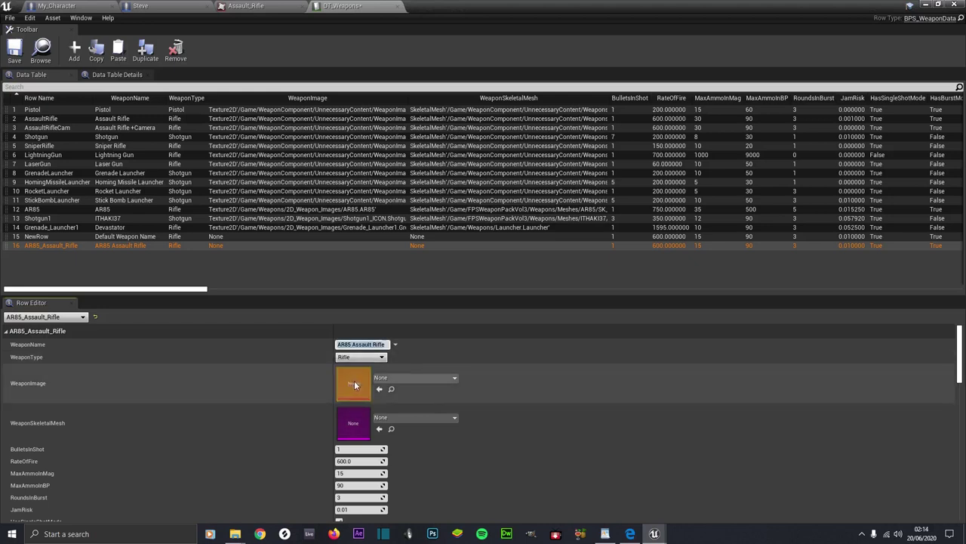
Step: Set WeaponImage to the AR85 texture by searching ar85
click(400, 377)
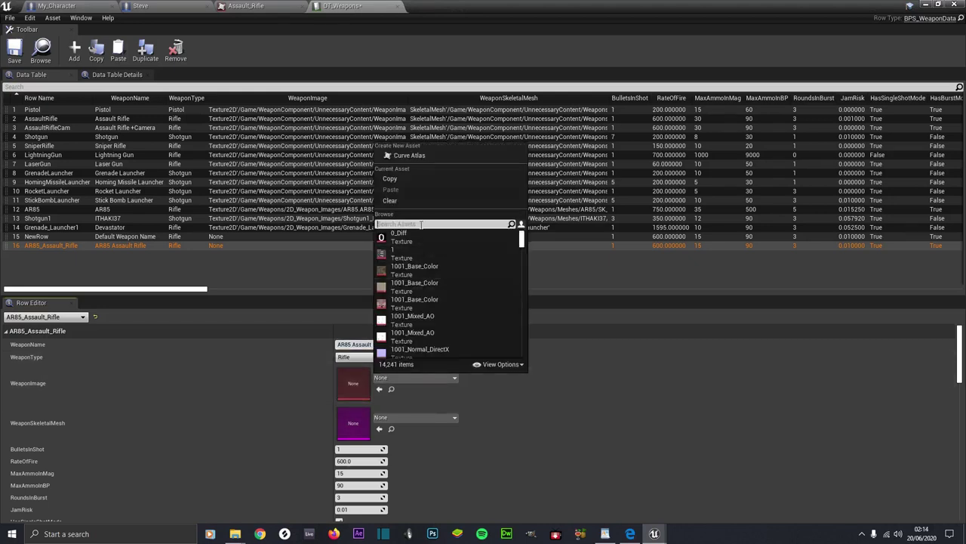
text(ar)
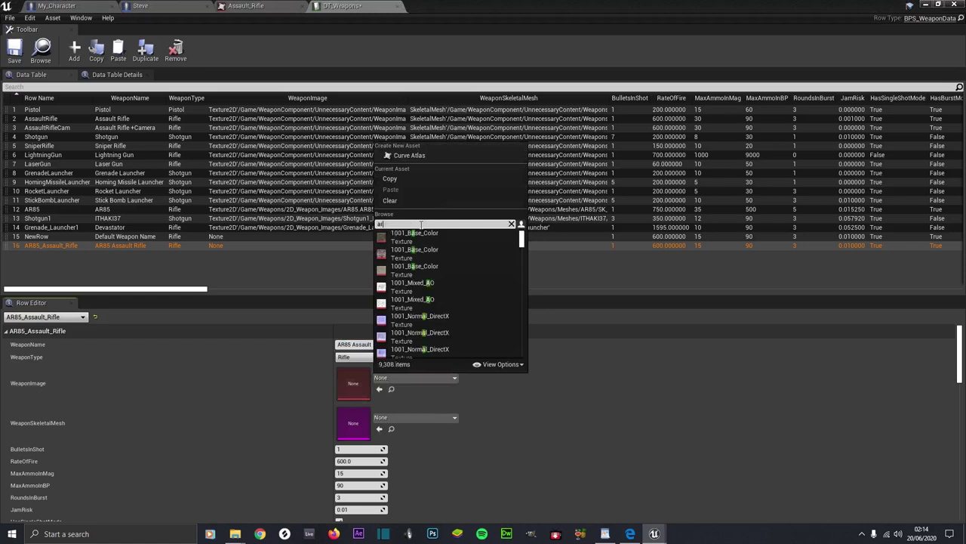
text(85)
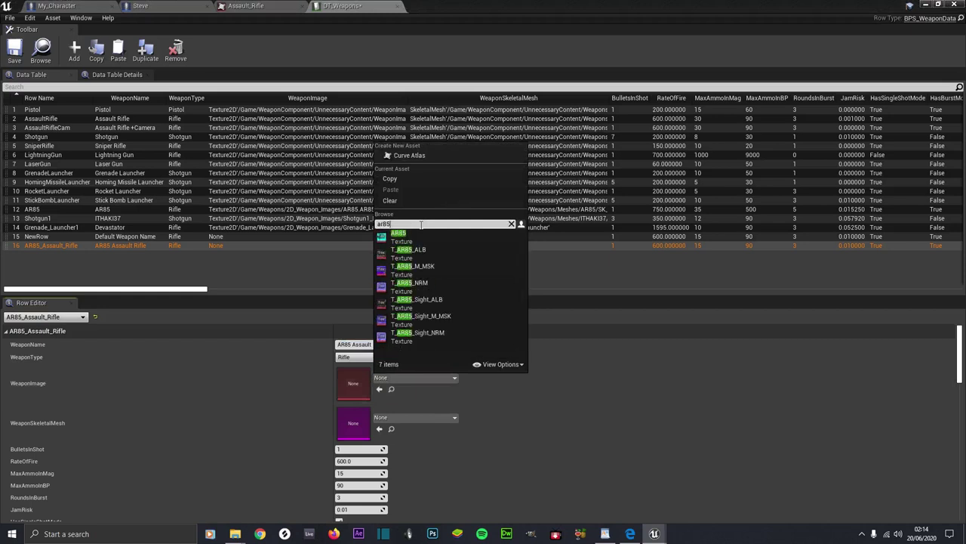
click(402, 239)
Step: Set WeaponSkeletalMesh to SK_AR85_X by searching ar85
scroll(416, 356, down, 1)
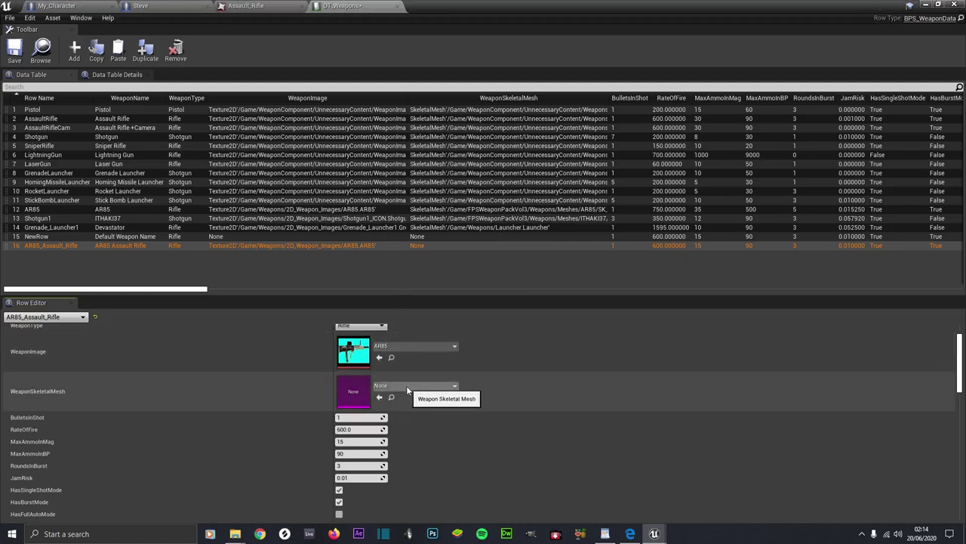
click(408, 385)
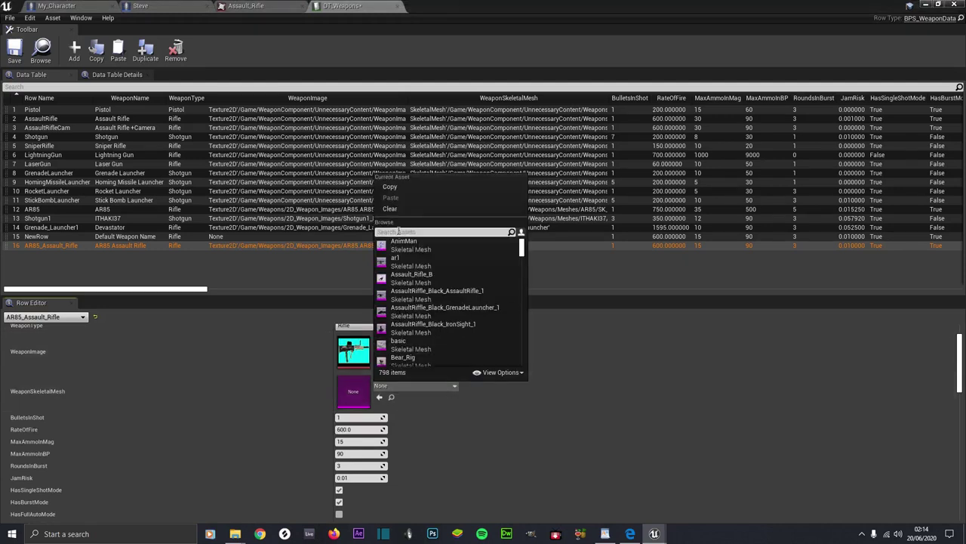
text(ar)
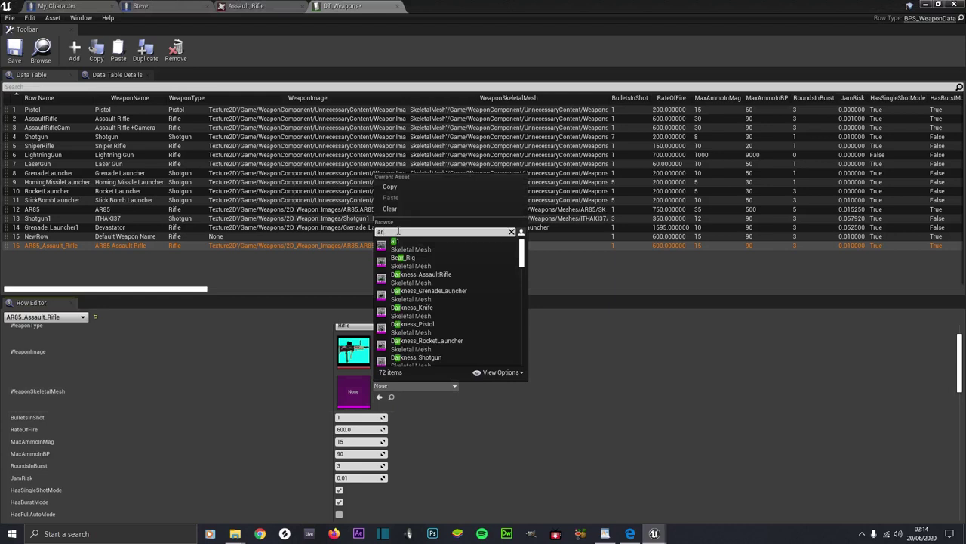
text(85)
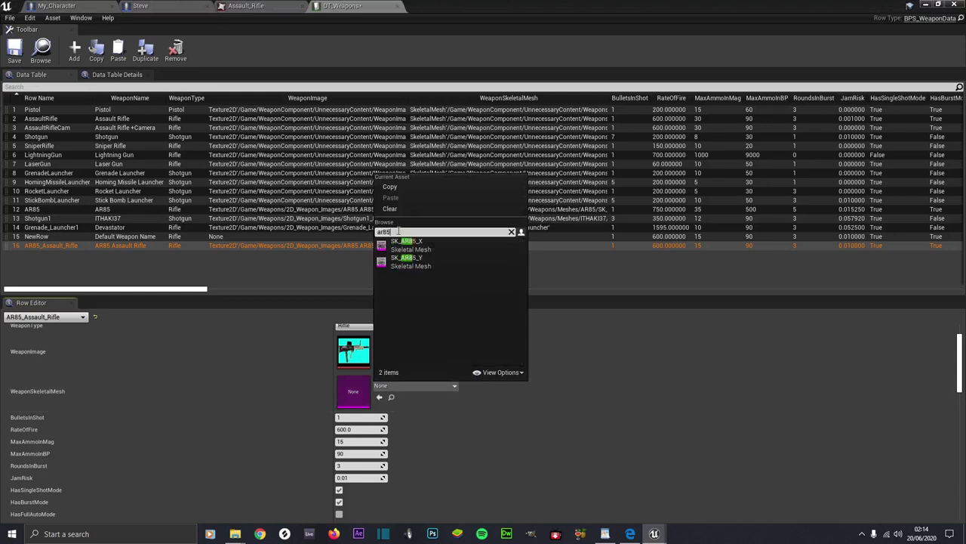
click(407, 243)
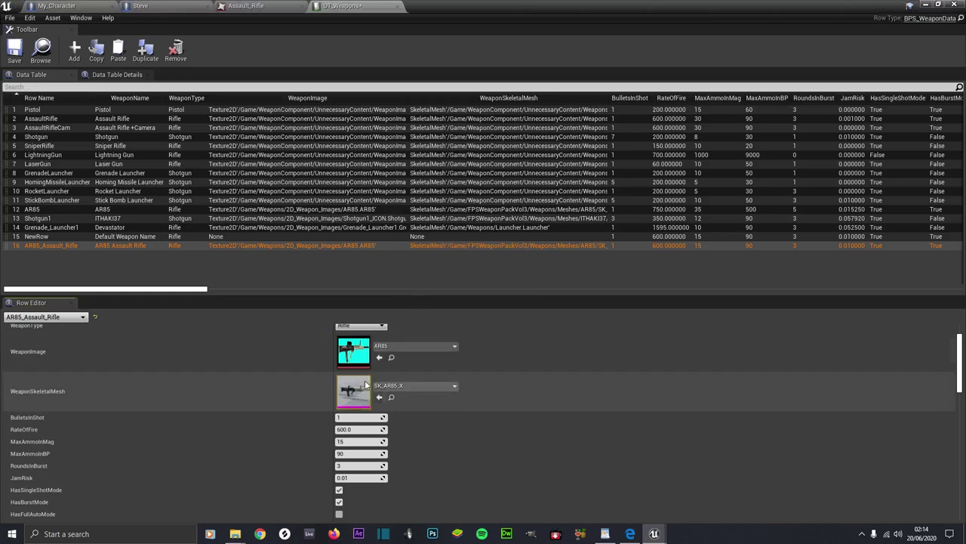
Step: Set rate of fire 1000, MaxAmmoInMag 35 and MaxAmmoInBP 500
click(344, 428)
text(1000)
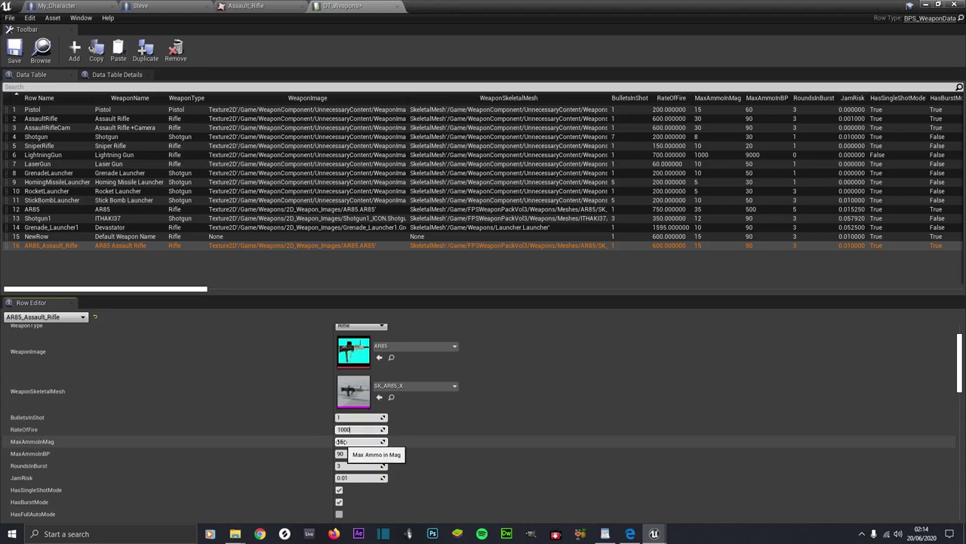
click(341, 442)
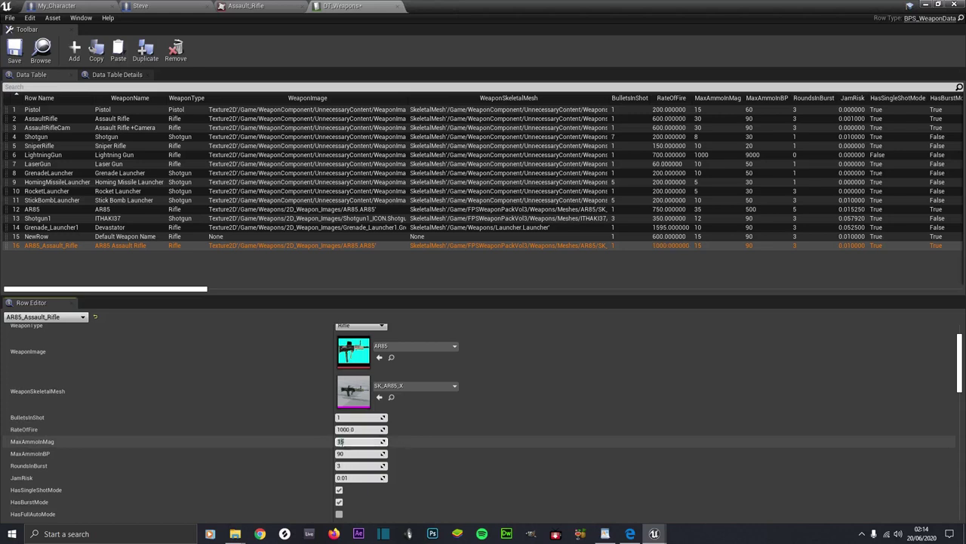
text(30)
click(342, 453)
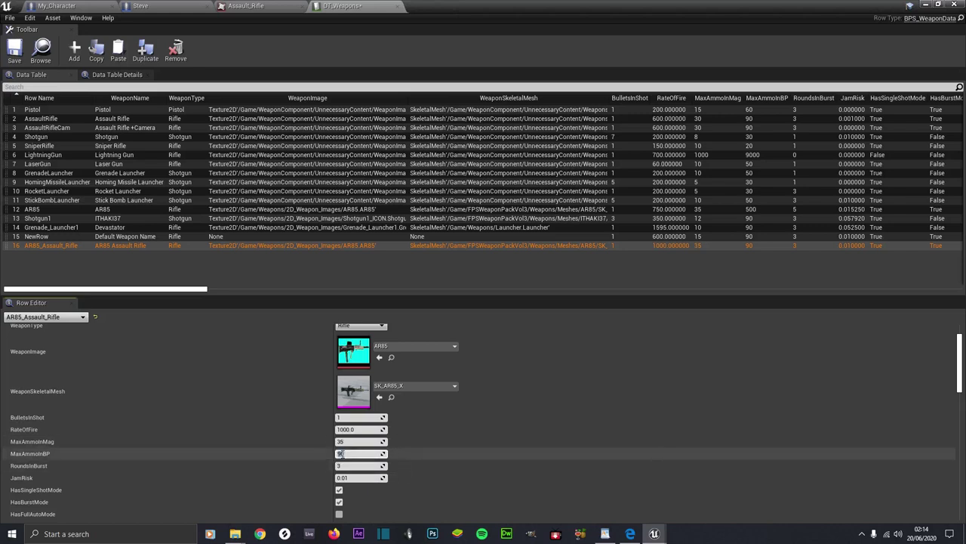
text(500)
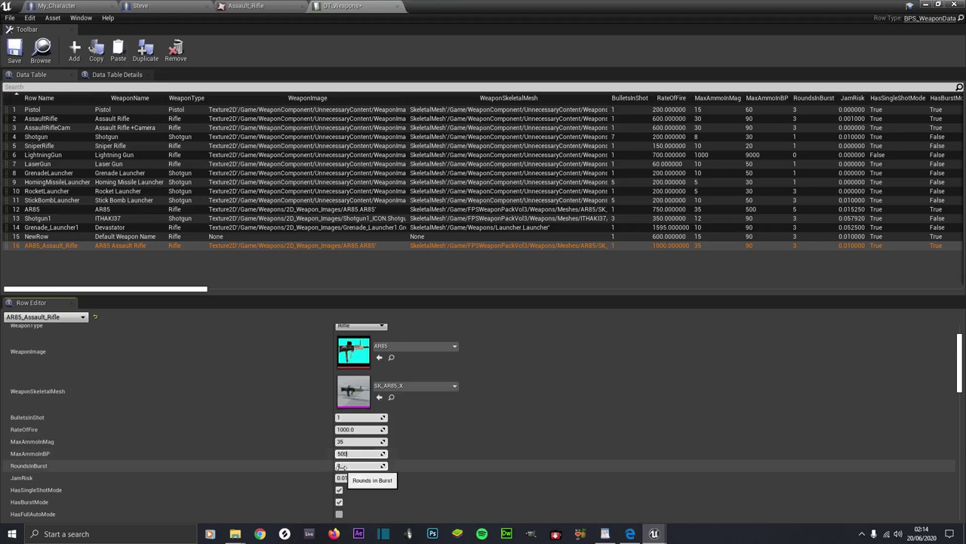
click(340, 467)
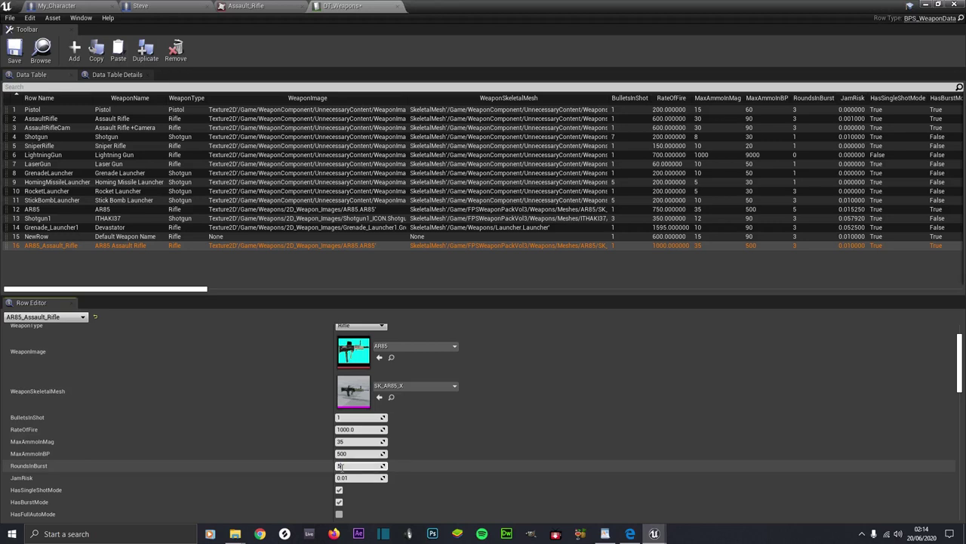
Step: Set RoundsInBurst 5 and JamRisk 0.001, and enable HasBurstMode and HasFullAutoMode
scroll(340, 466, down, 1)
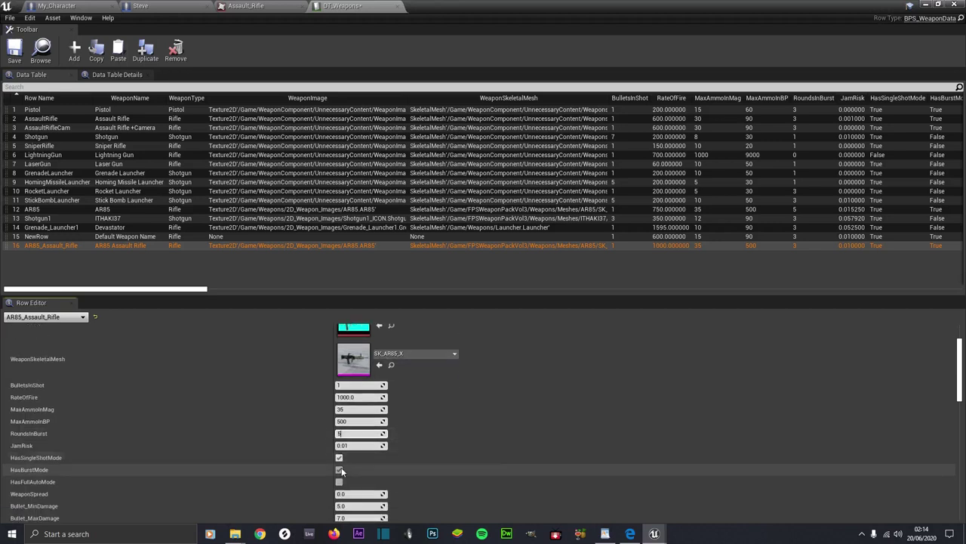
click(340, 469)
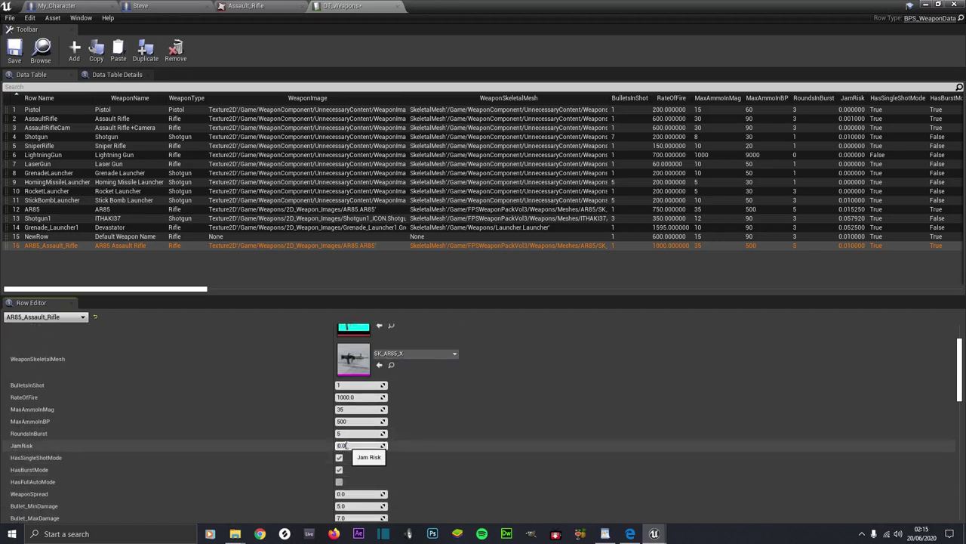
click(346, 446)
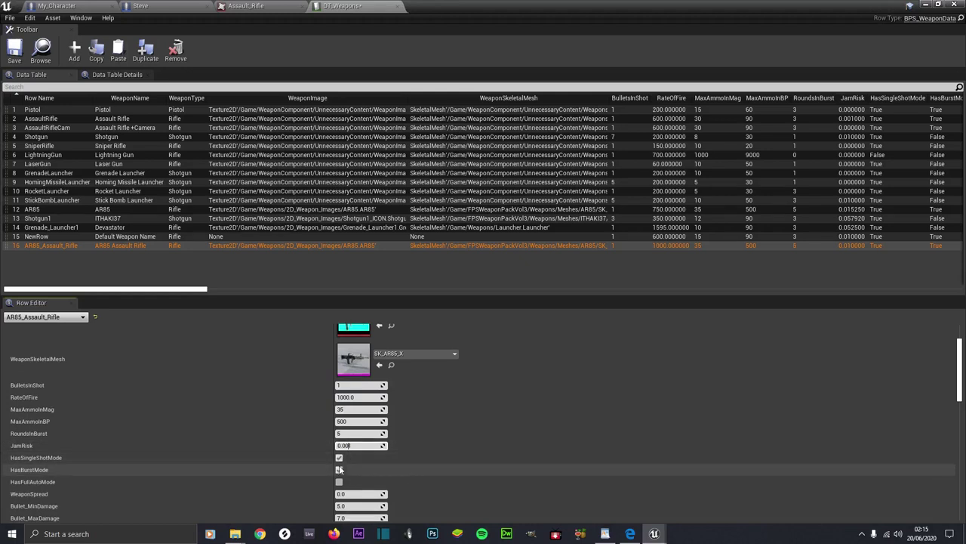
click(339, 469)
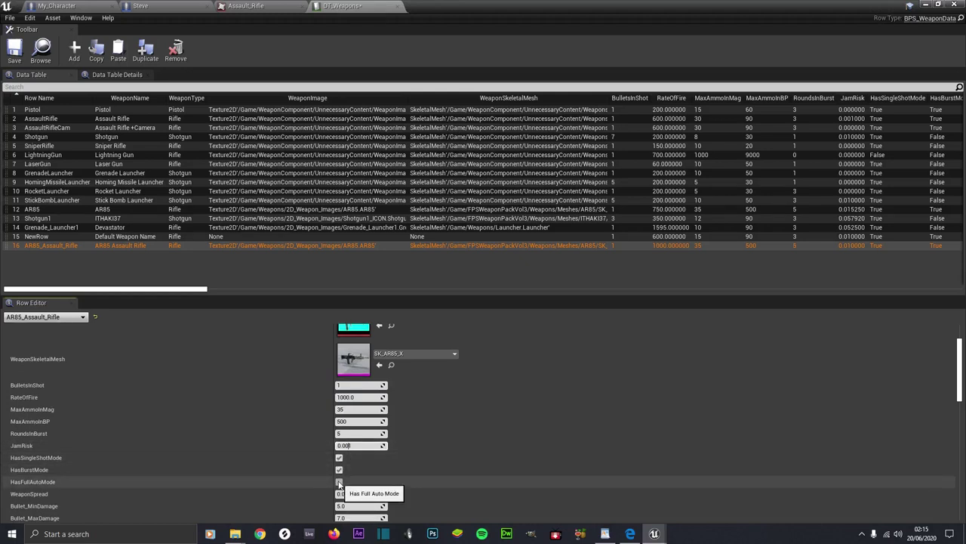
click(339, 483)
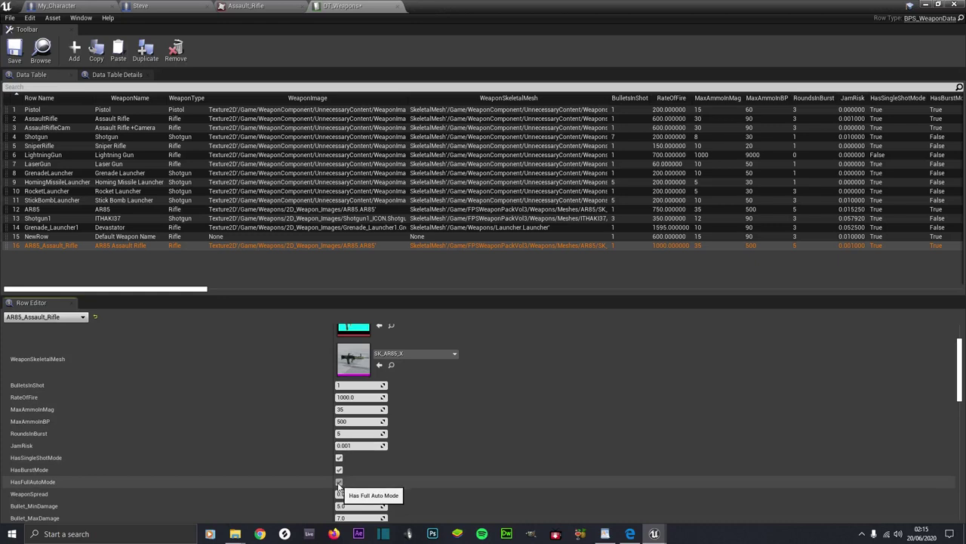
click(339, 483)
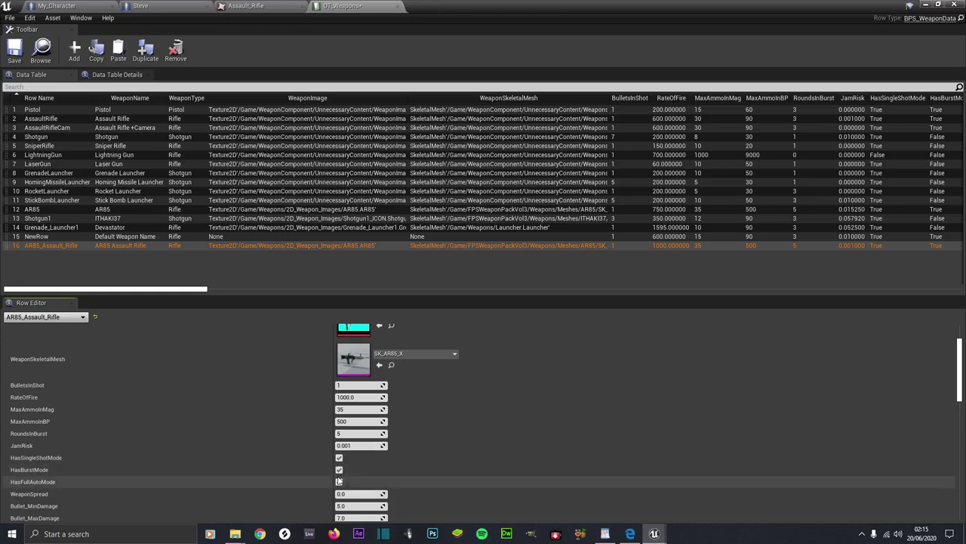
click(339, 481)
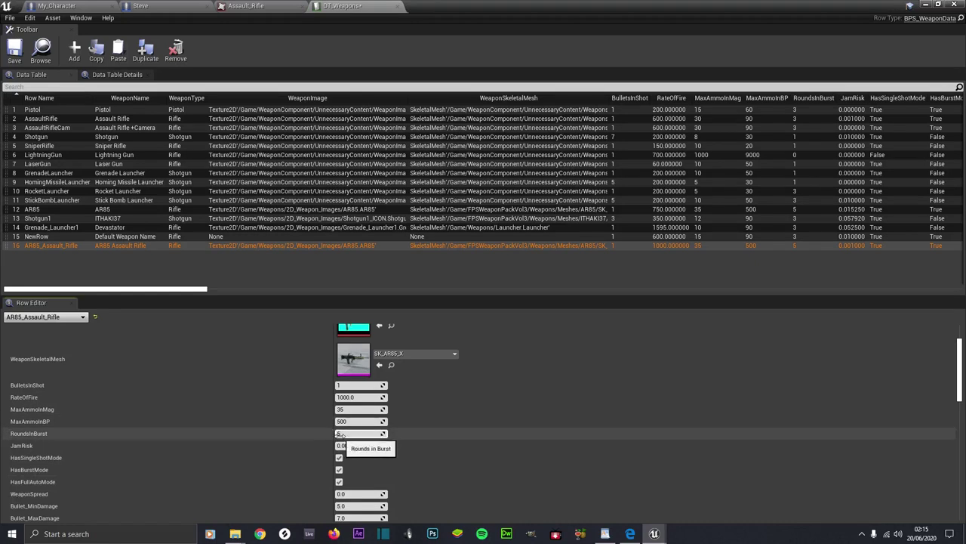
click(339, 469)
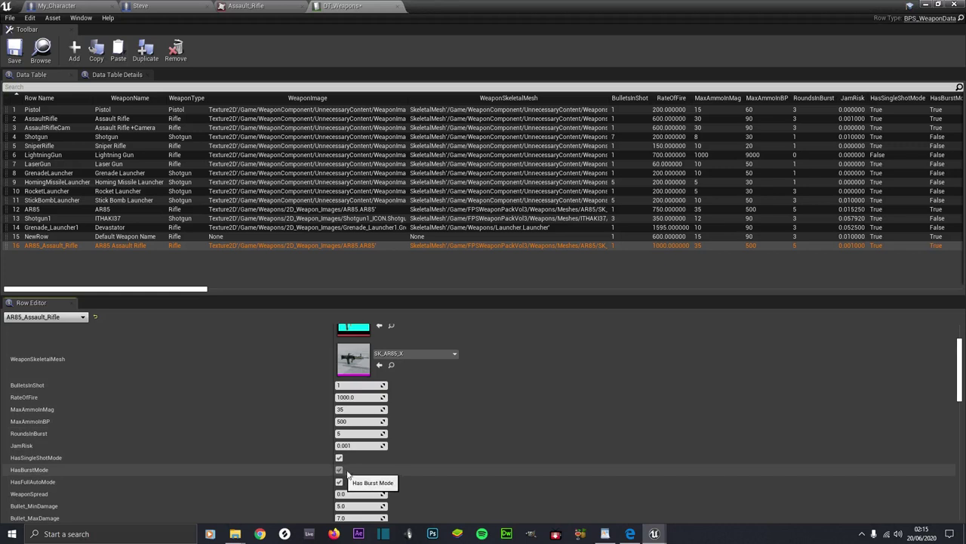
click(339, 469)
scroll(339, 473, down, 2)
Step: Set WeaponSpread 1.5, Bullet_MinDamage 15 and Bullet_MaxDamage 30
click(342, 428)
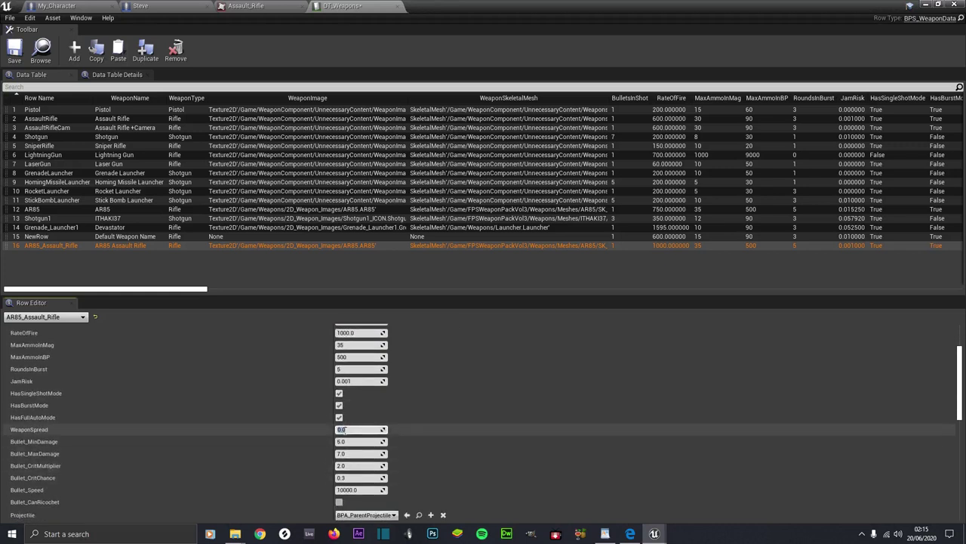
text(1.5)
key(Return)
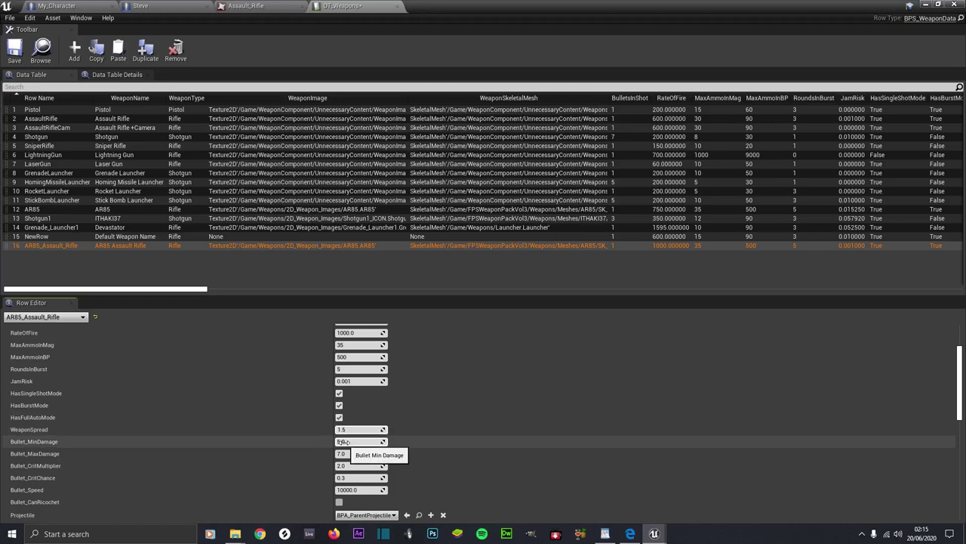
click(344, 441)
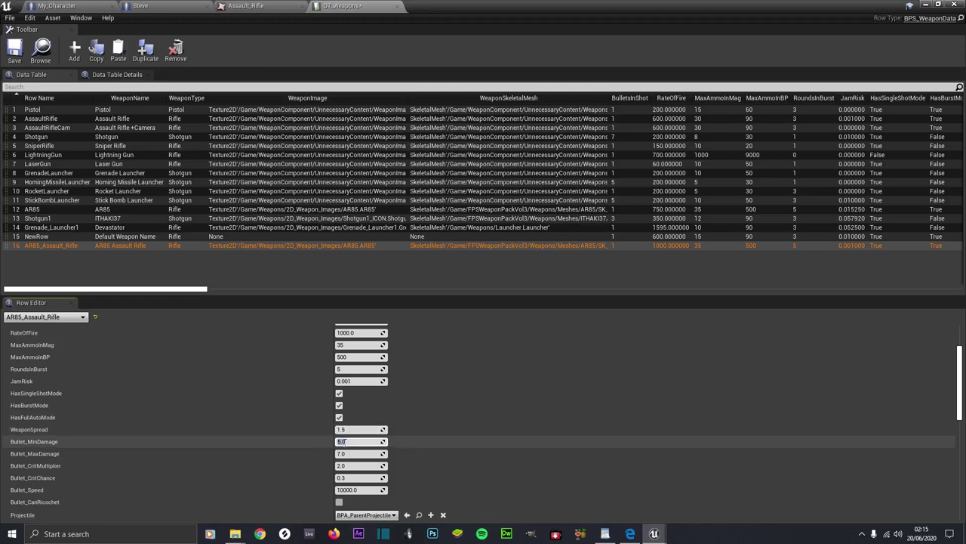
key(Return)
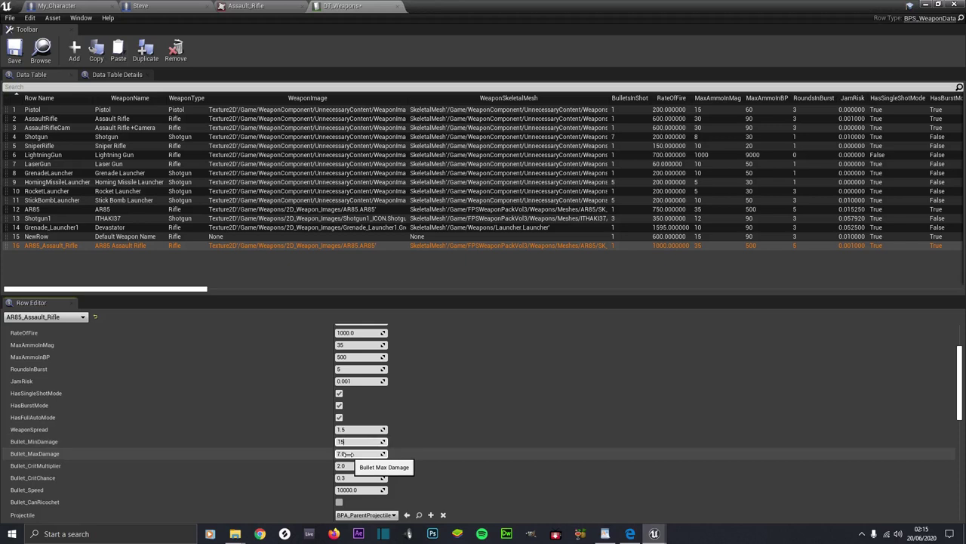
click(344, 454)
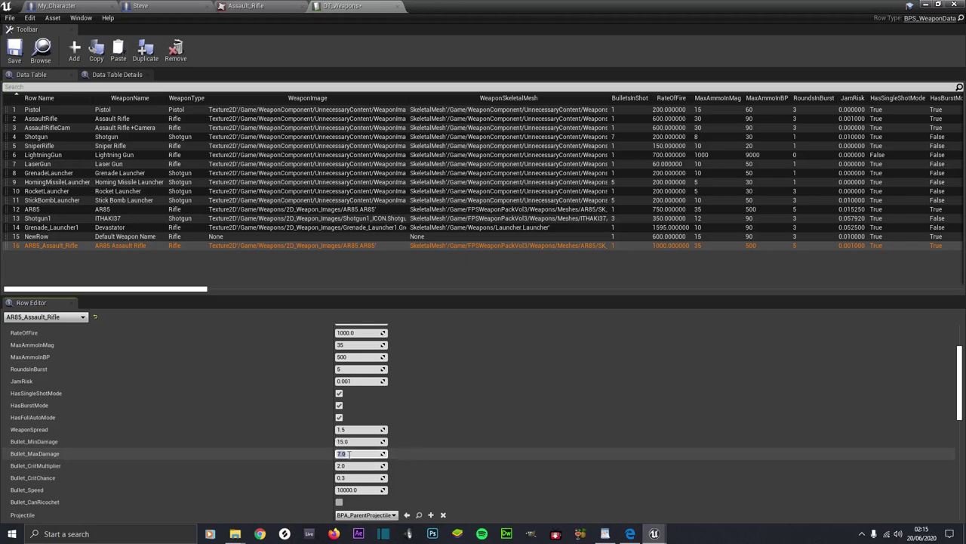
text(30)
click(346, 466)
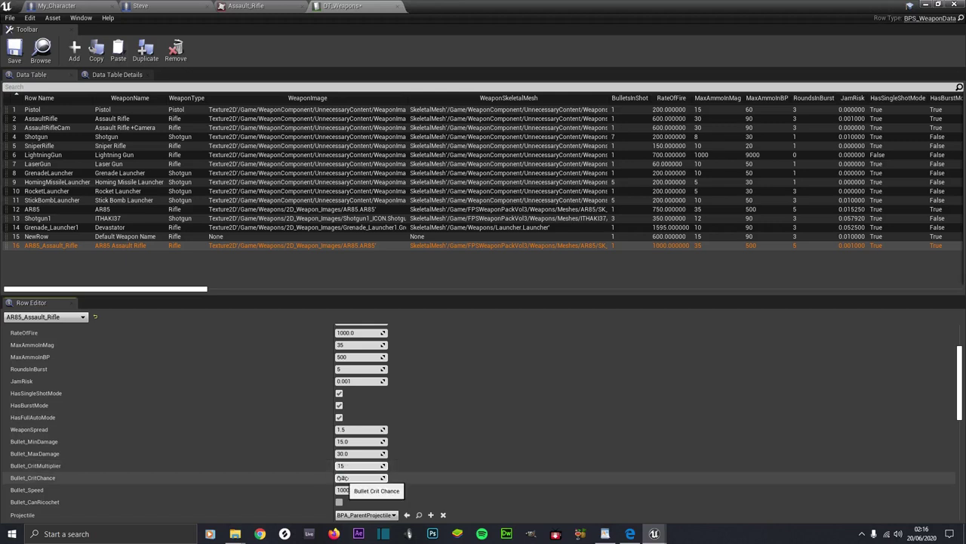
Step: Set CritMultiplier 15, CritChance 5, Bullet_Speed 17500, and enable Bullet_CanRicochet
click(342, 478)
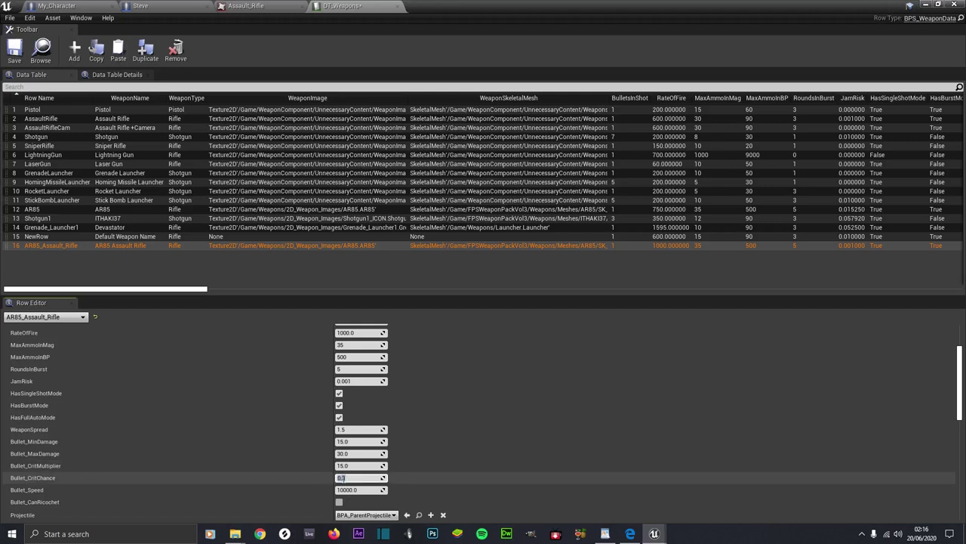
text(5)
scroll(355, 479, down, 2)
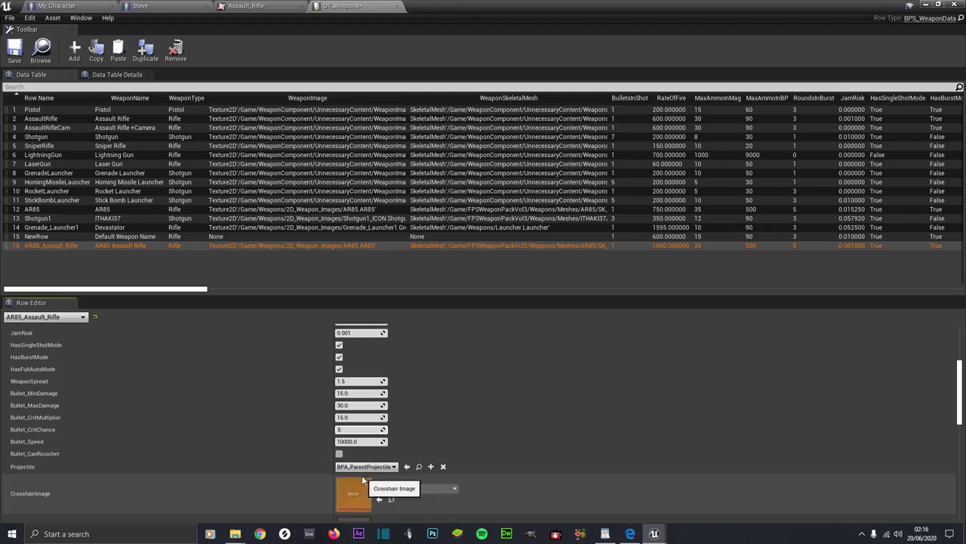
click(345, 441)
text(17500.0)
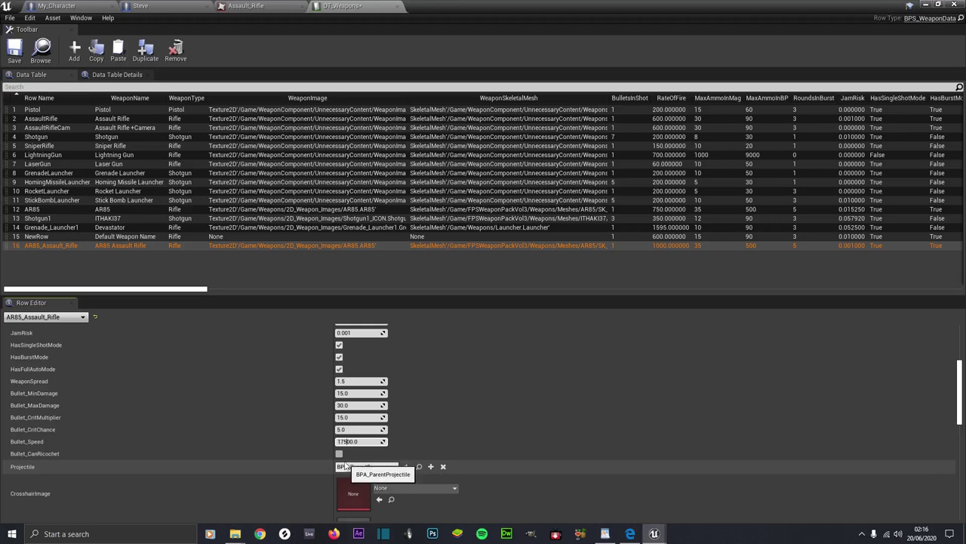
click(339, 453)
Step: Leave the Projectile as BPA_ParentProjectile and scroll down to CrosshairImage
scroll(371, 471, down, 1)
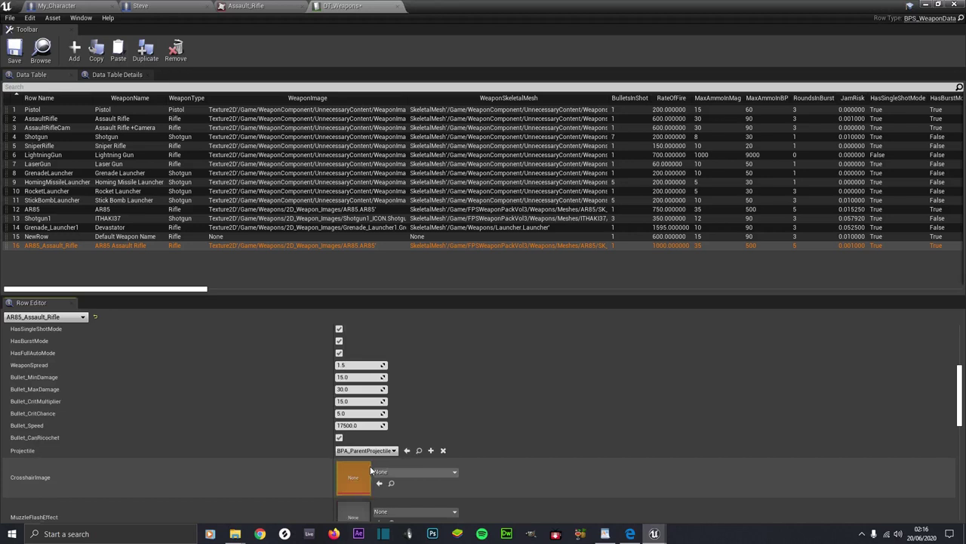
scroll(366, 461, down, 1)
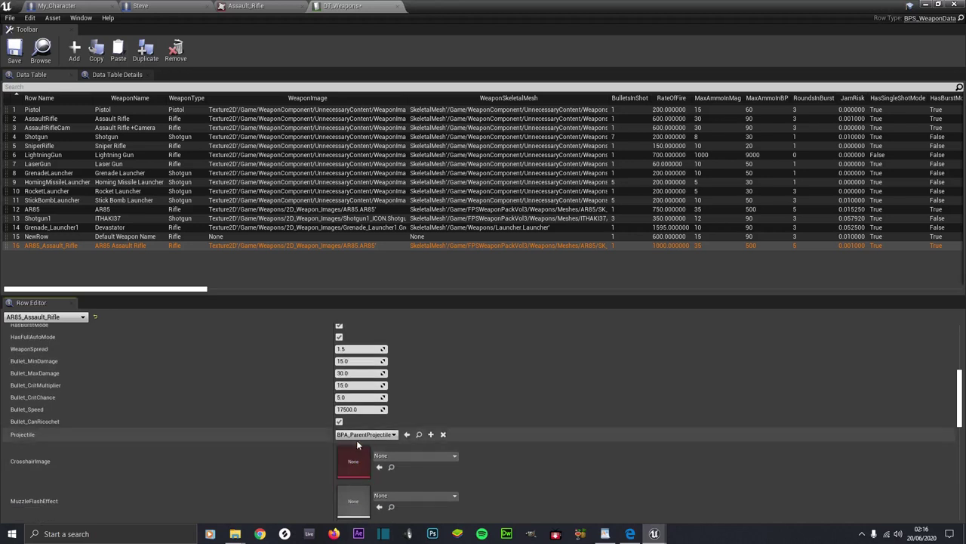
click(363, 435)
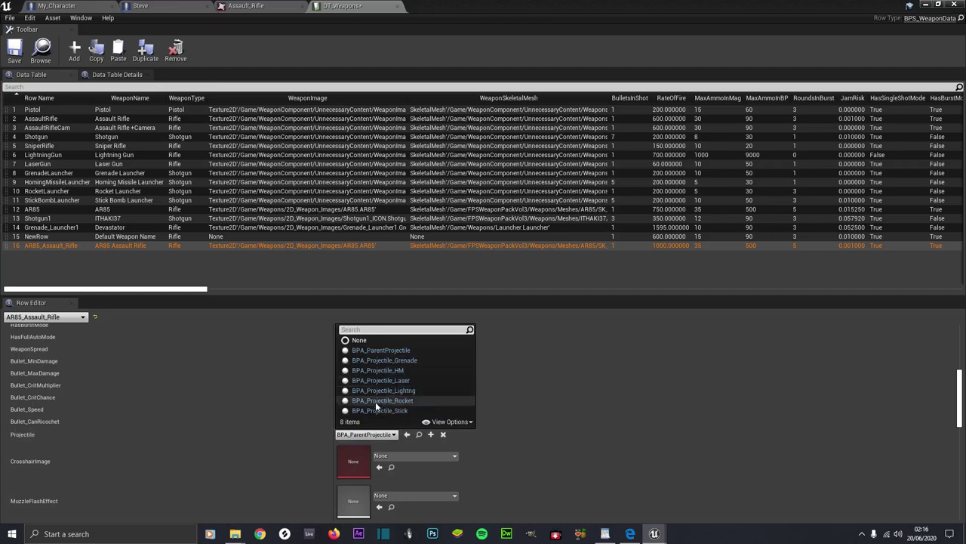
click(378, 350)
scroll(382, 406, down, 1)
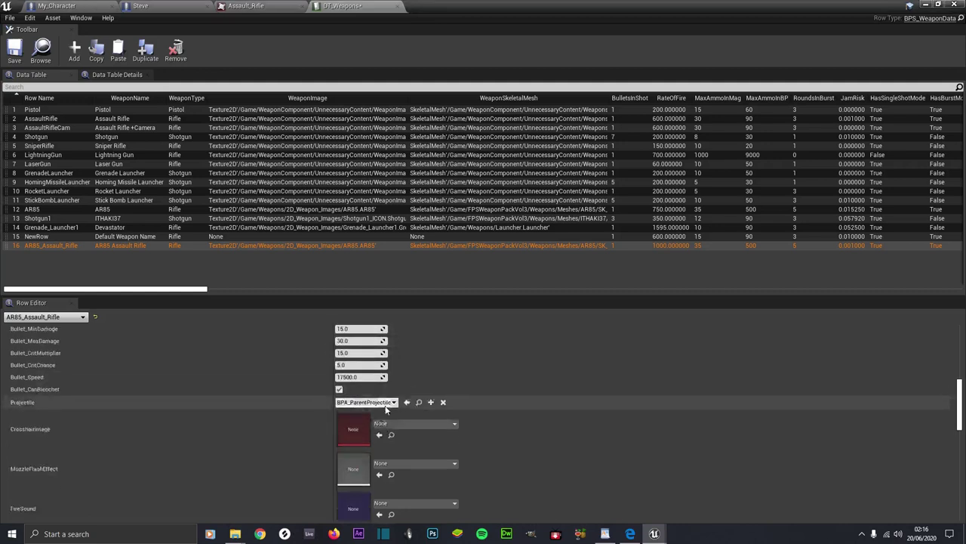
scroll(385, 409, down, 1)
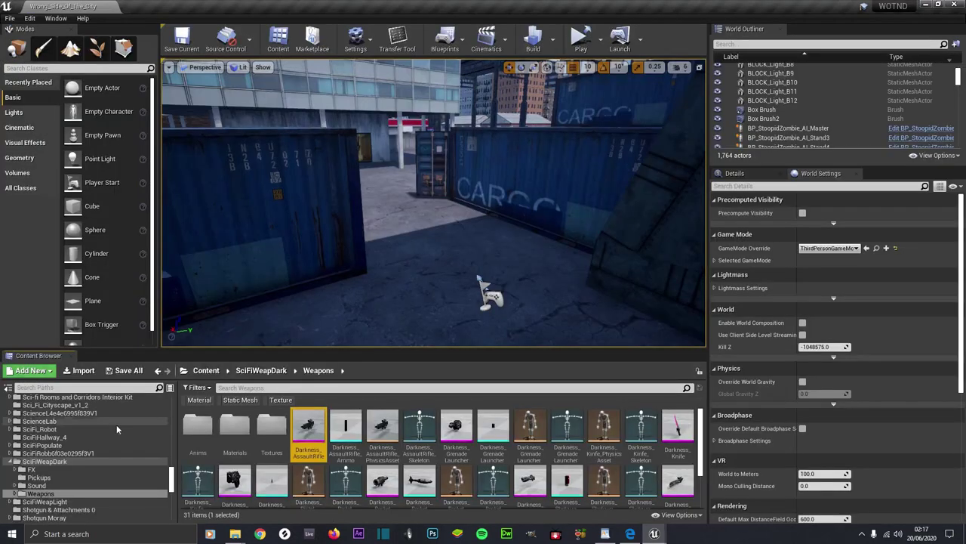
Step: Browse to the 100+crosshairspack crosshair textures folder in the Content Browser
scroll(172, 442, down, 5)
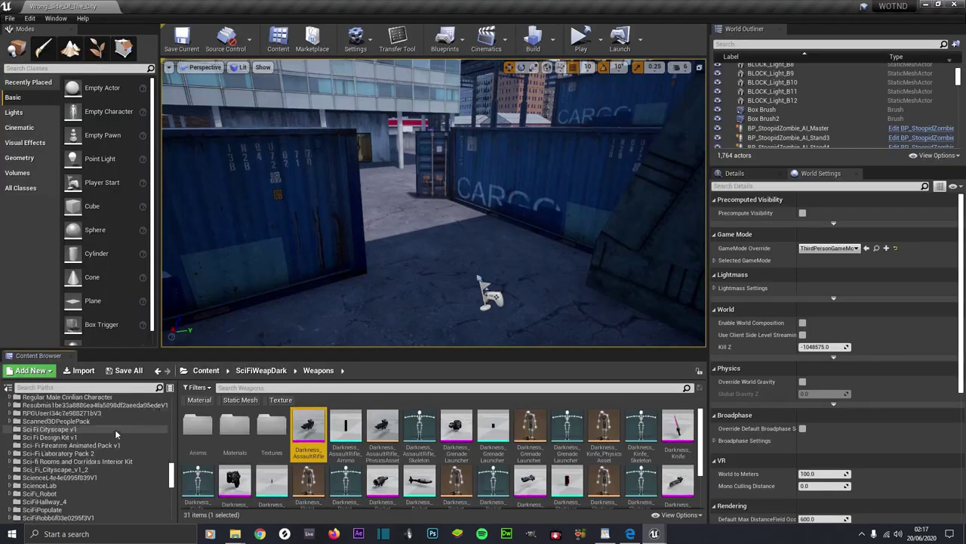
scroll(172, 441, up, 10)
click(51, 416)
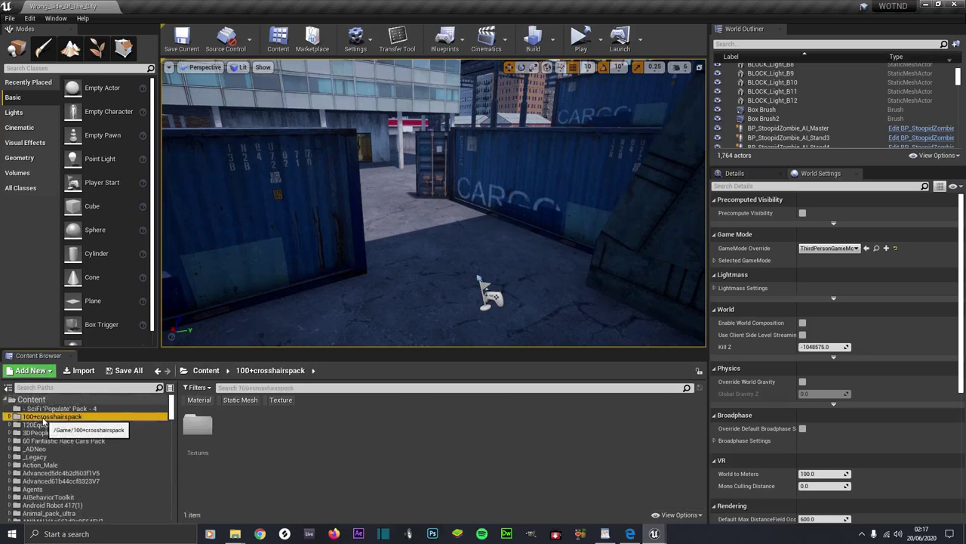
double_click(197, 428)
double_click(197, 428)
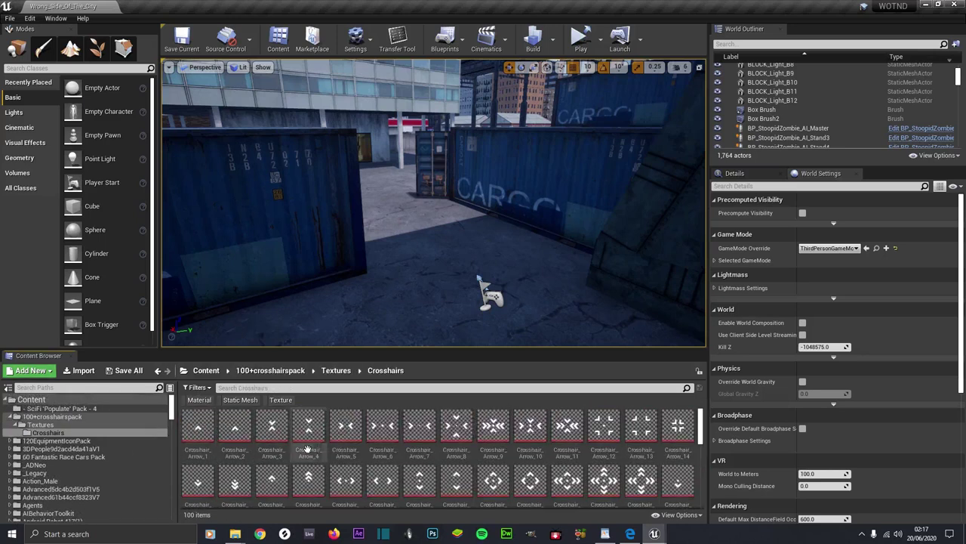
Step: Copy Crosshair_Arrow_19's name through Rename and switch back to DT_Weapons
scroll(343, 475, down, 1)
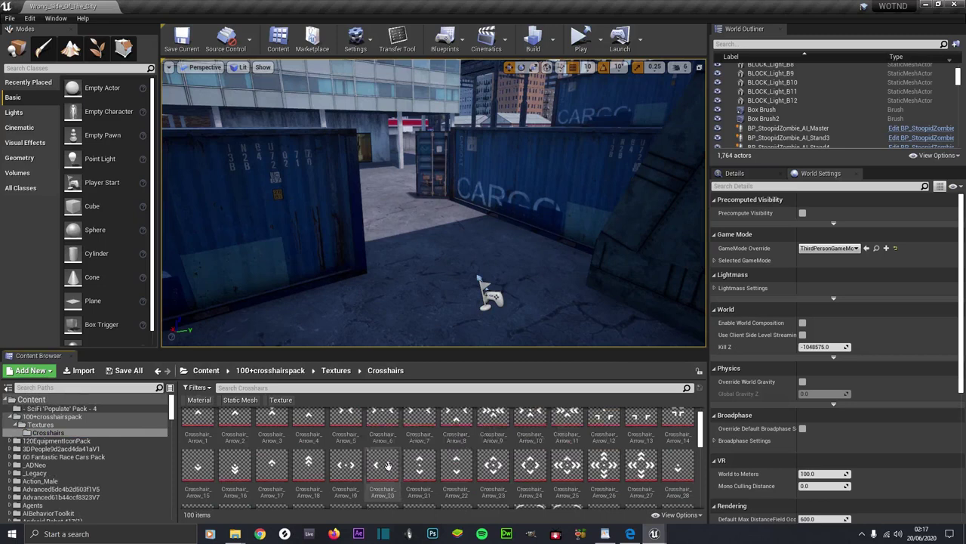
right_click(347, 490)
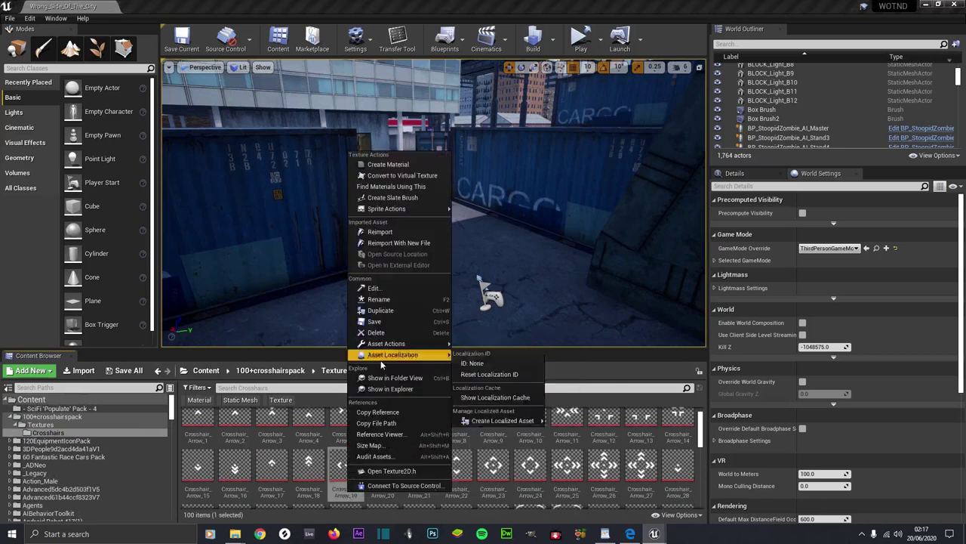
click(381, 302)
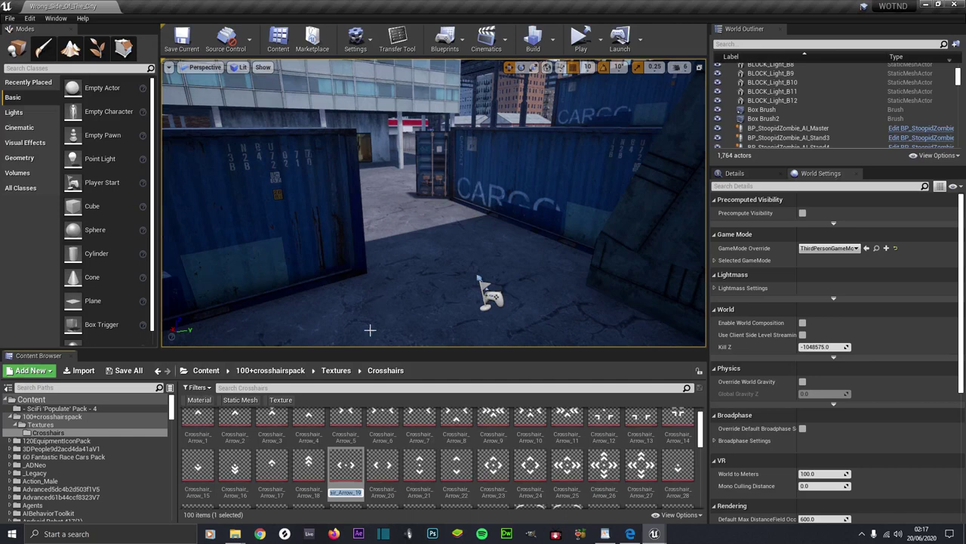
click(385, 462)
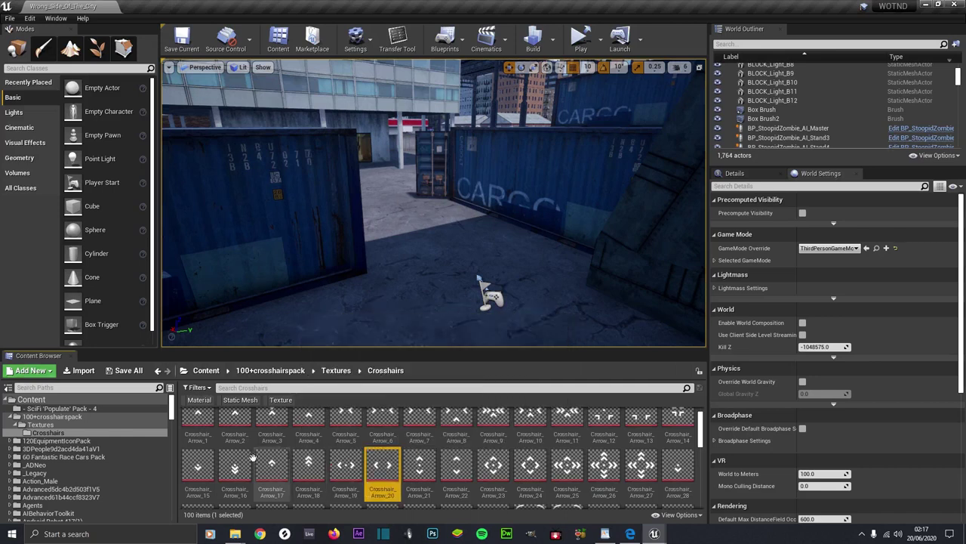
key(alt+Tab)
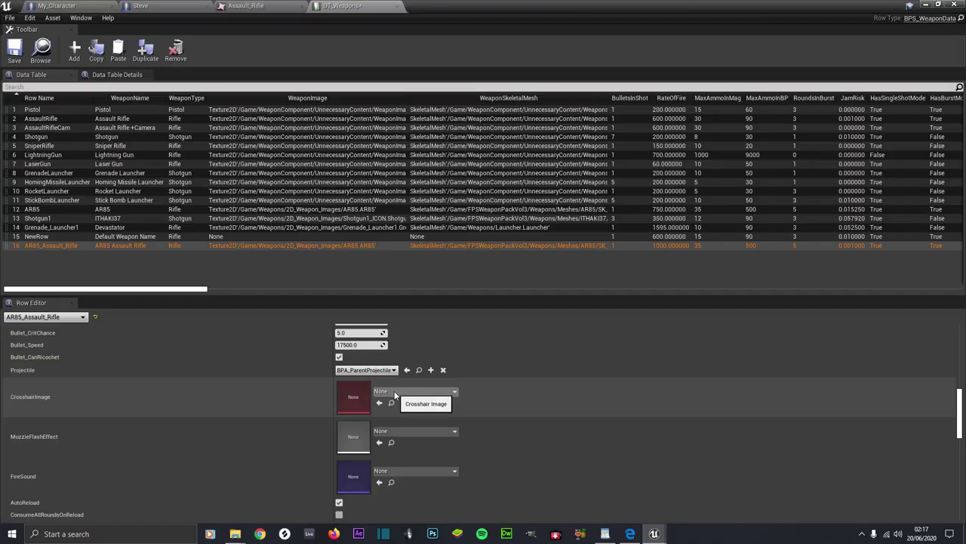
Step: Set the AR85 row's crosshair image to Crosshair_Arrow_19 using the pasted name
click(383, 391)
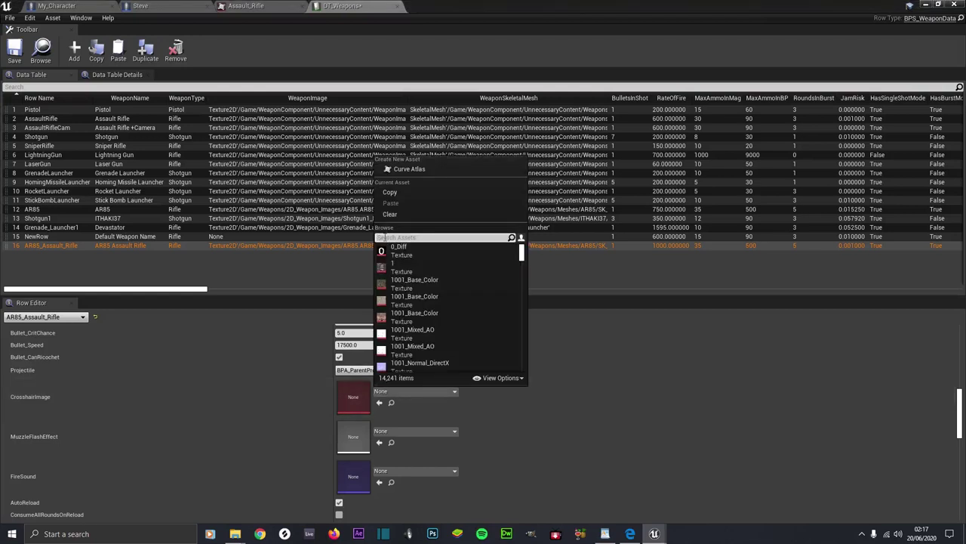
text(Crosshair_Arrow_19)
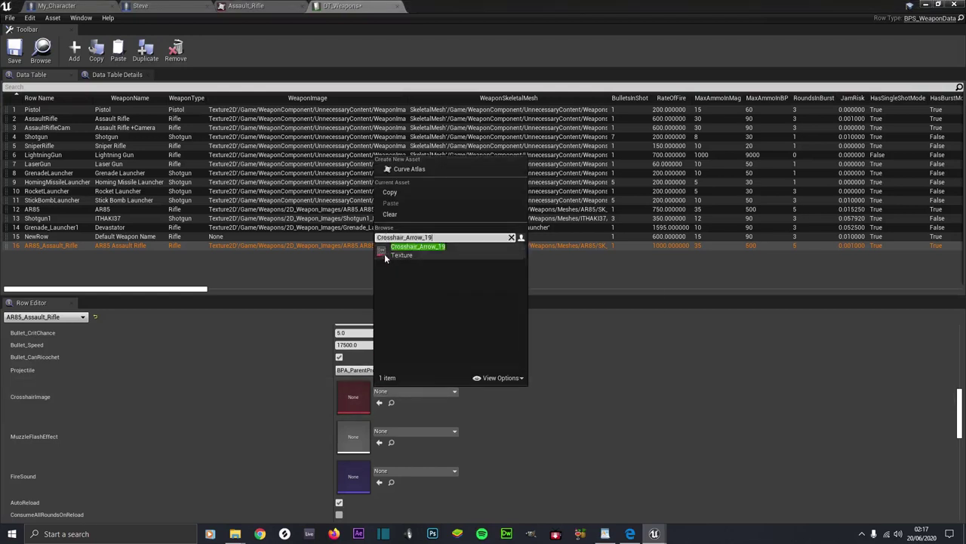
click(419, 248)
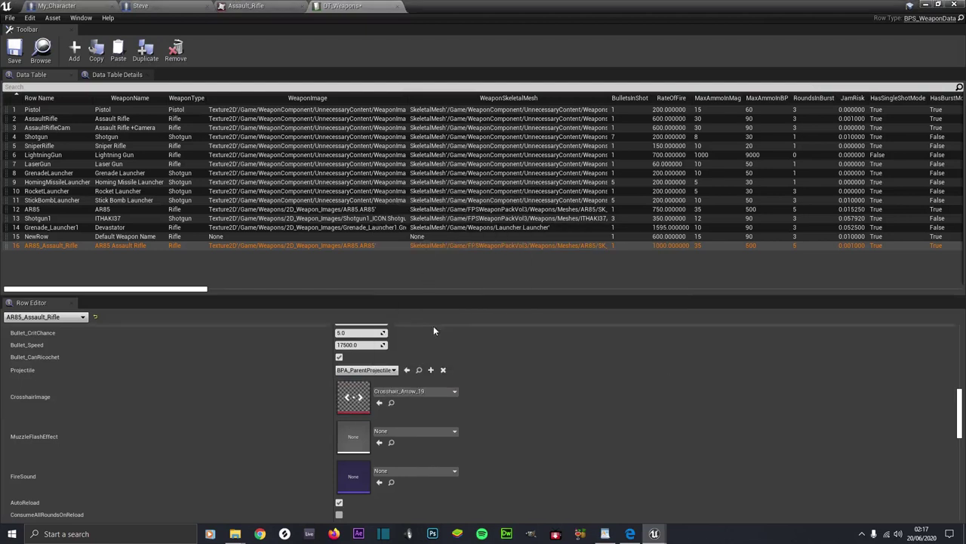
Step: Set the muzzle flash effect to P_AssaultRifle_MuzzleFlash by searching 'muzzle'
scroll(433, 326, down, 1)
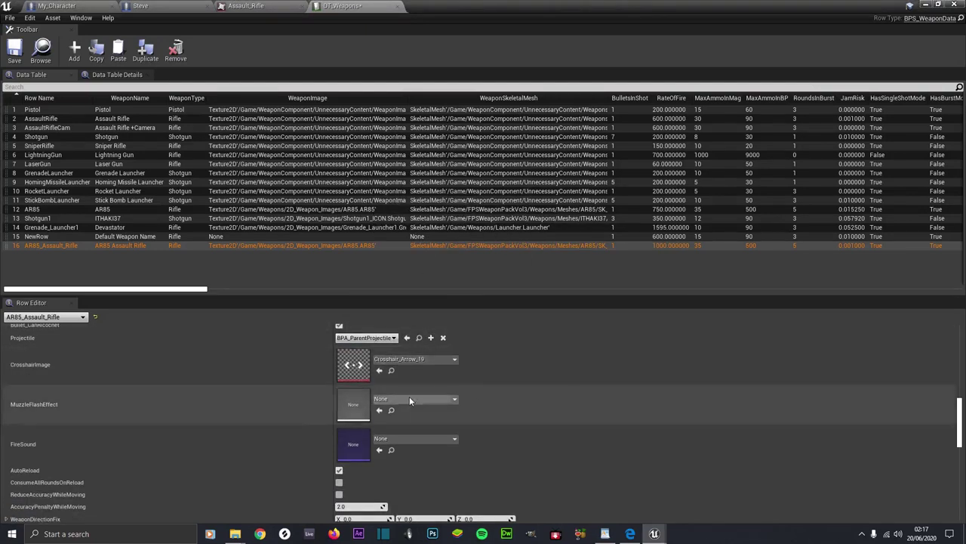
click(409, 396)
text(rifle)
key(Escape)
click(412, 398)
text(muzzle)
click(404, 324)
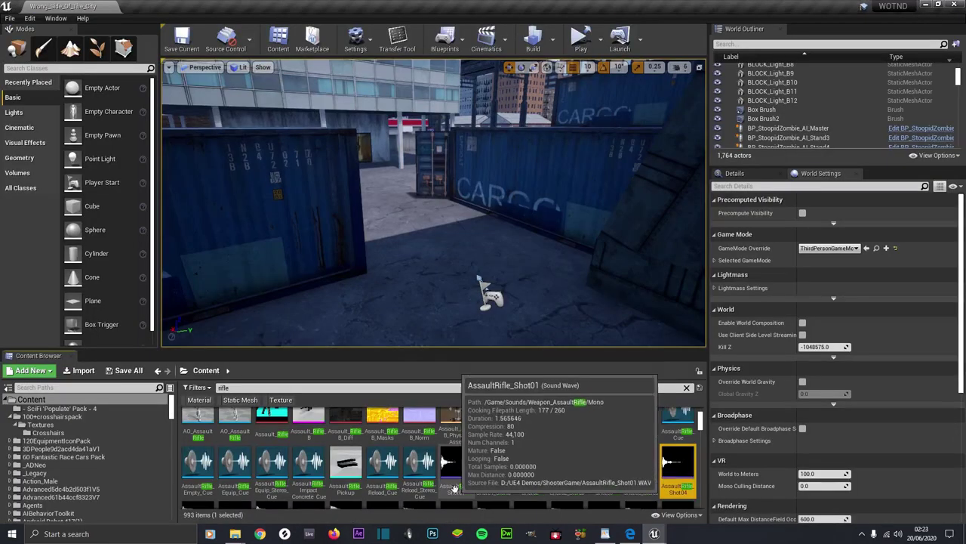
Step: Copy the AssaultRifle_Shot01 name and set AR85's fire sound to AssaultRifle_Shot01_Stereo
right_click(453, 489)
click(495, 283)
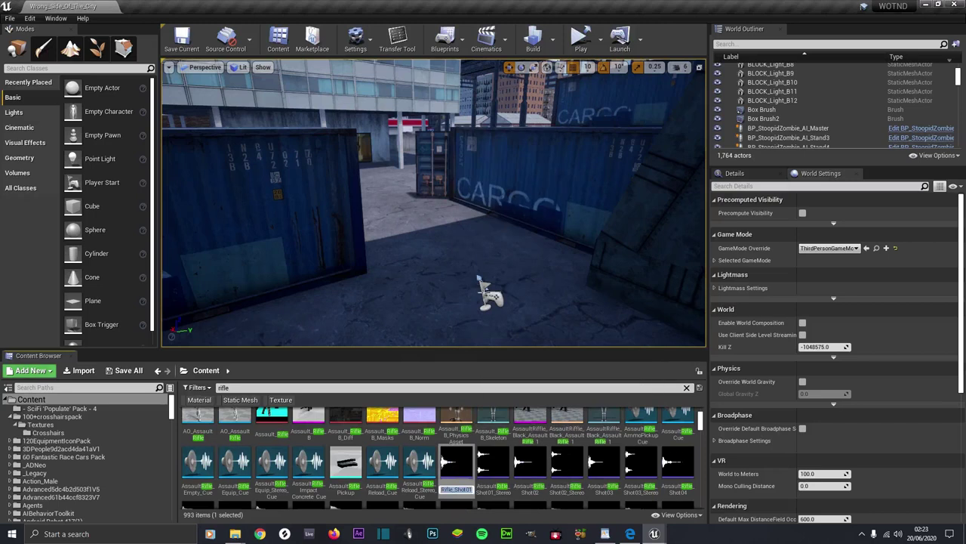
click(456, 462)
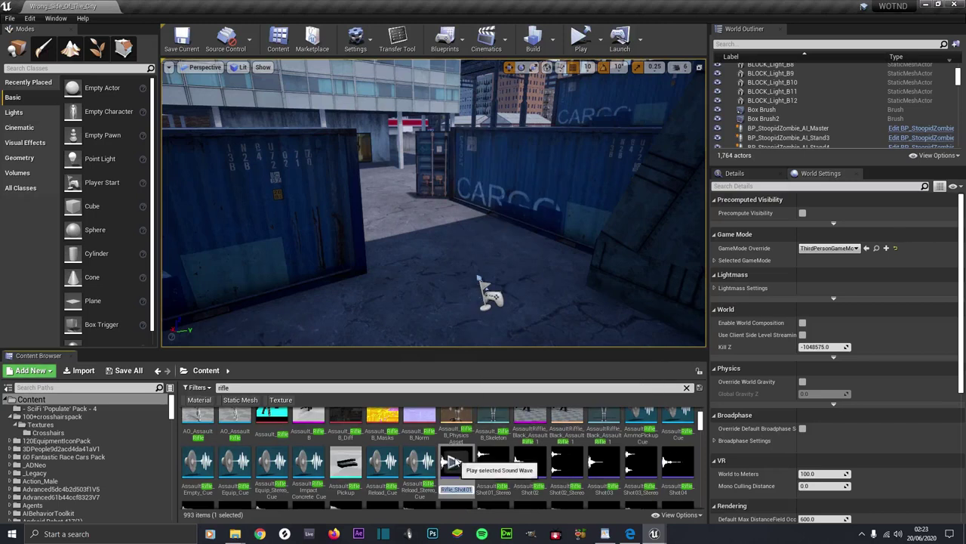
mouse_move(654, 535)
click(666, 489)
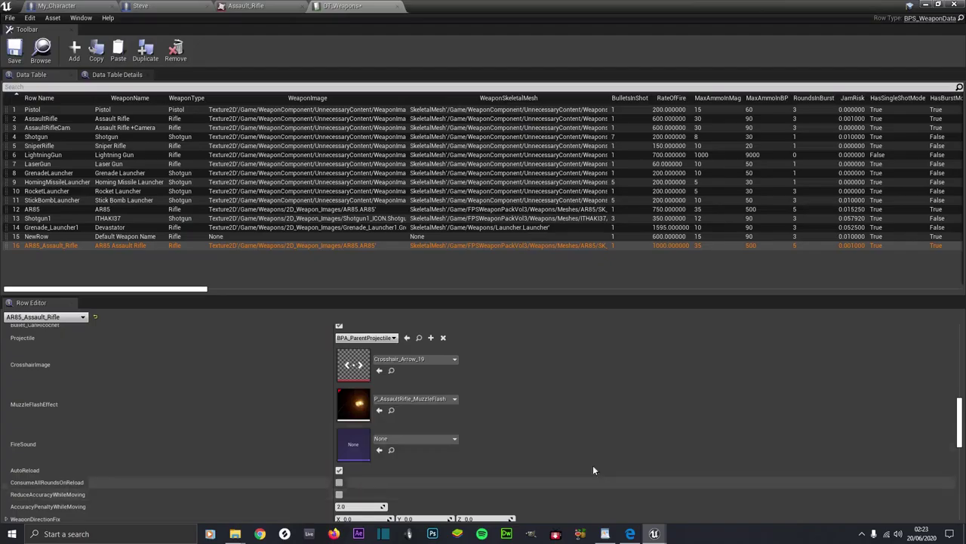
click(393, 439)
click(379, 450)
Step: Enable reduced accuracy while moving with a penalty of 1.75
scroll(339, 446, down, 1)
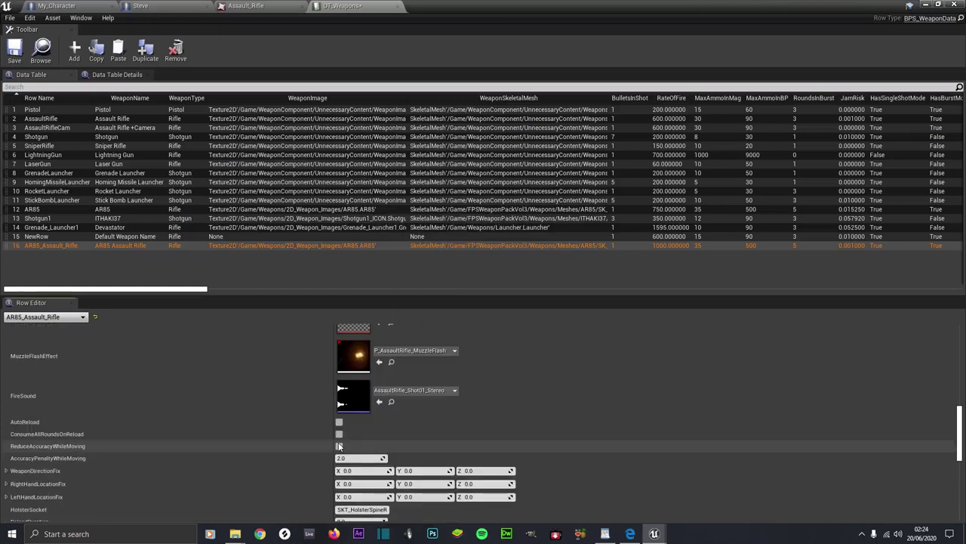
click(339, 446)
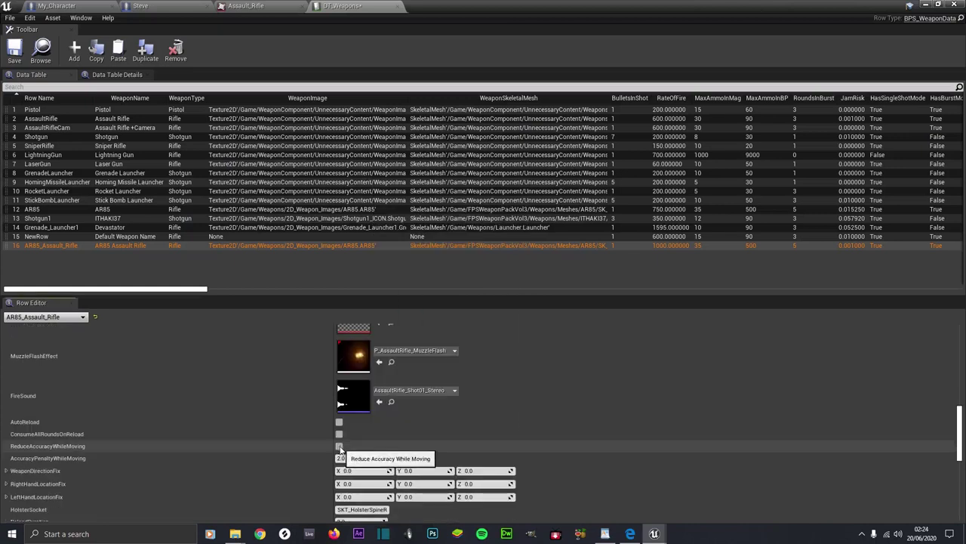
click(345, 459)
text(1.75)
scroll(402, 423, down, 3)
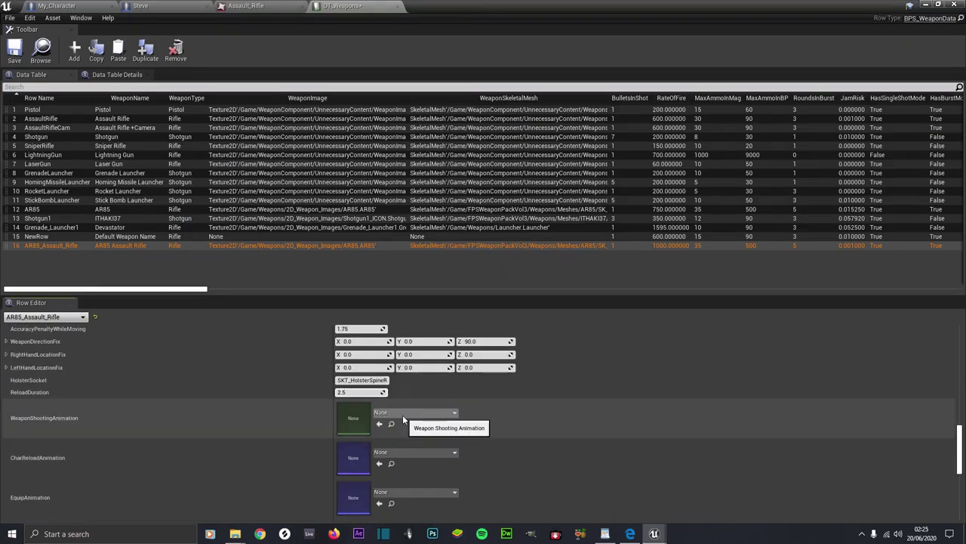
Step: Set the shooting animation to Fire_Rifle_W and the reload animation to AM_Reload
click(402, 415)
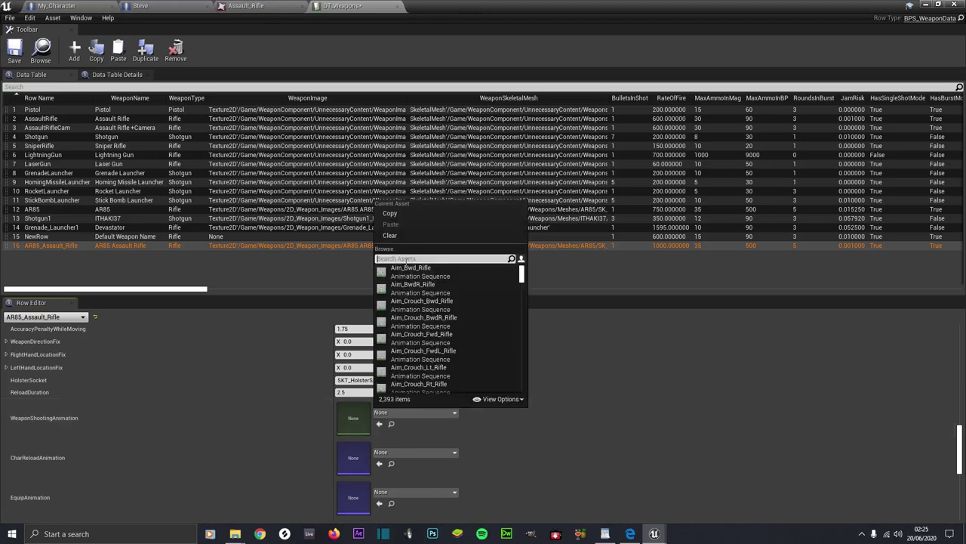
text(rifle)
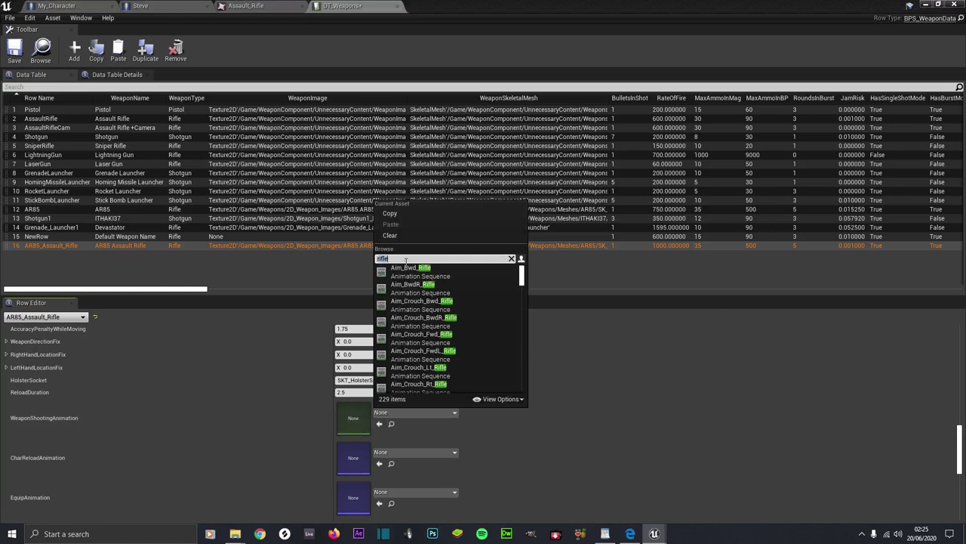
scroll(416, 299, down, 3)
scroll(417, 299, down, 20)
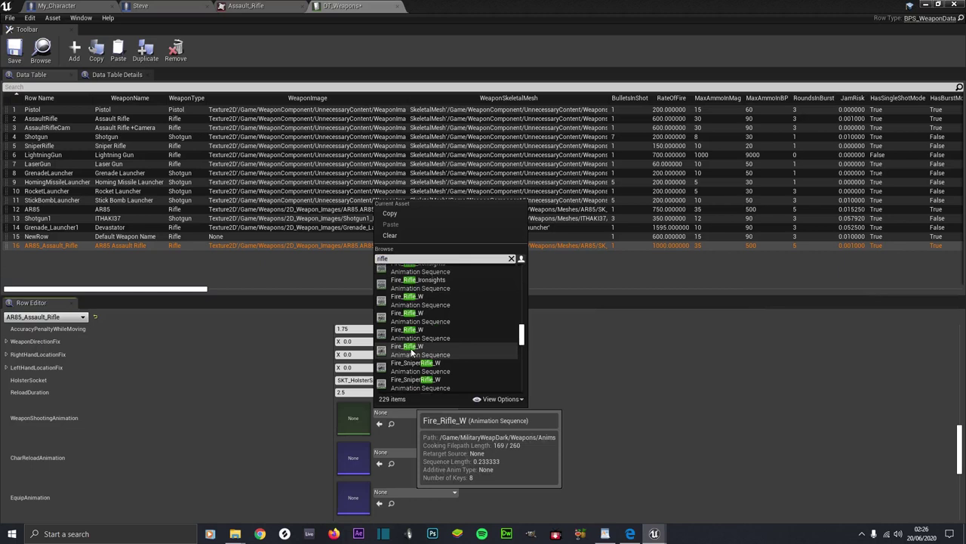
click(411, 349)
scroll(411, 349, down, 3)
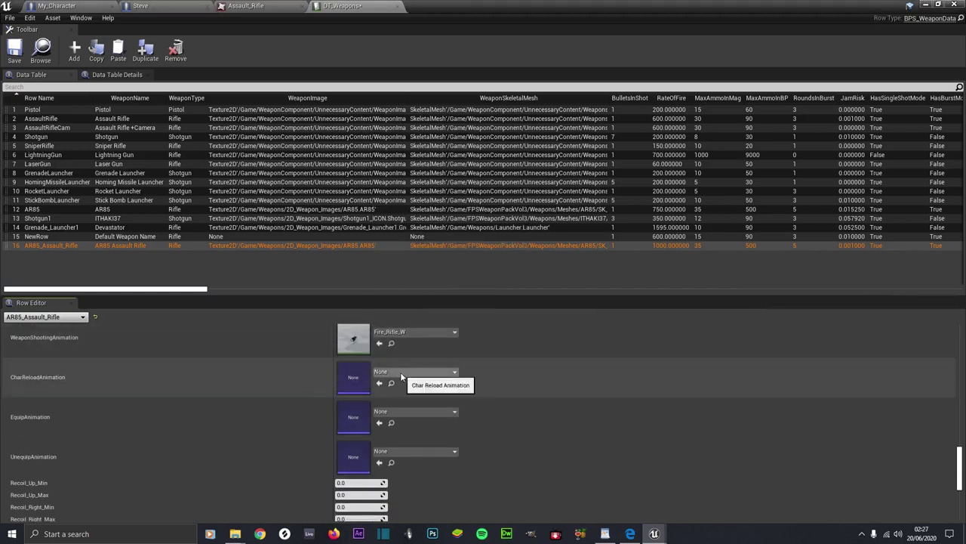
click(427, 373)
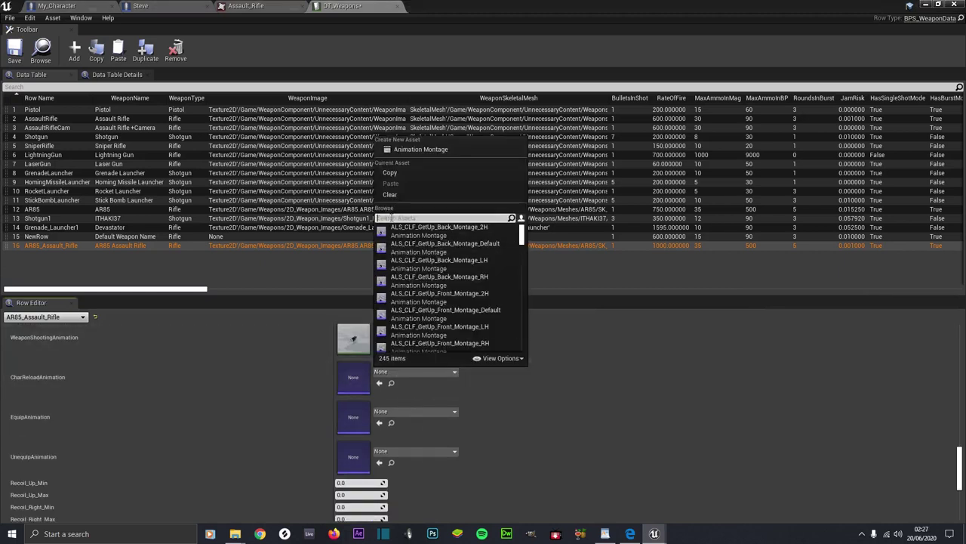
text(reload)
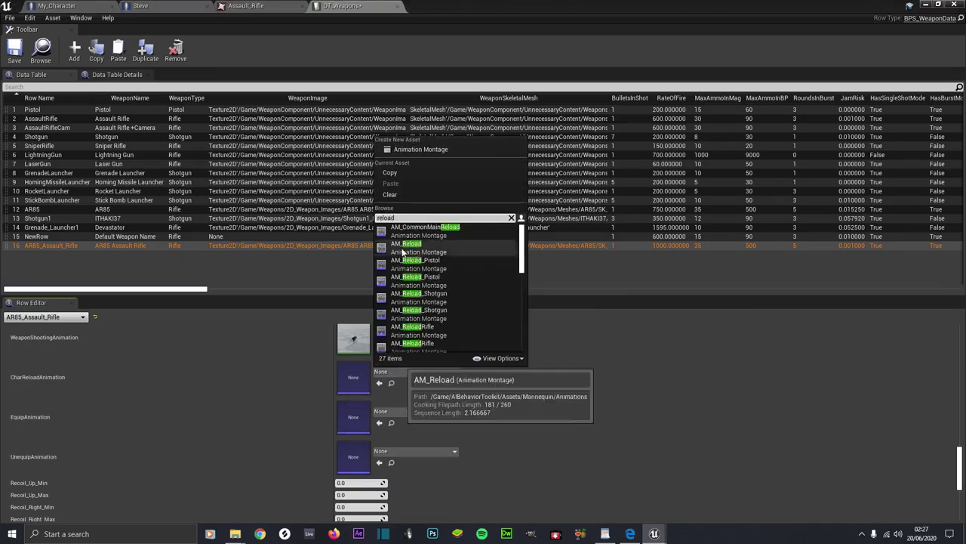
click(415, 294)
Step: Set the equip animation to AM_EquipRifle and the unequip animation to AM_UnEquipRifle
click(388, 412)
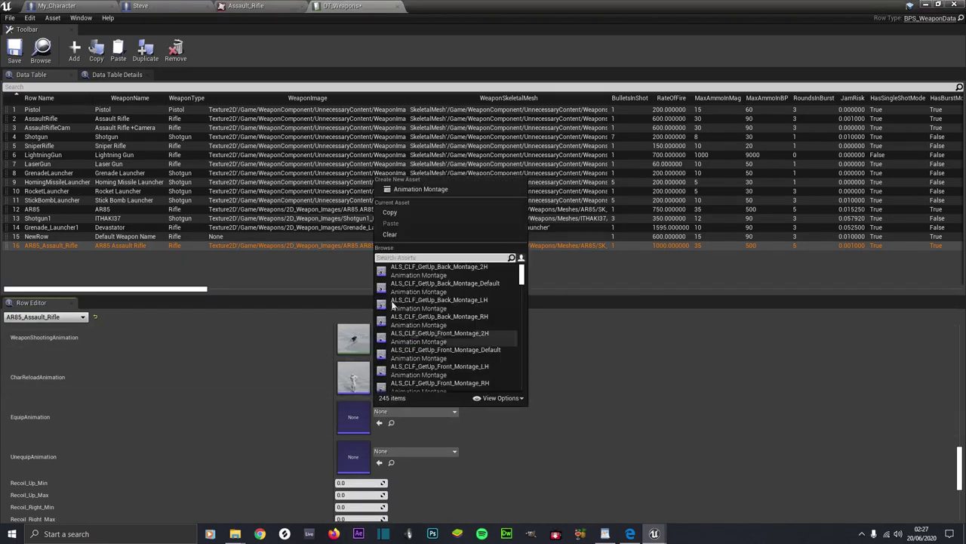
text(w)
key(BackSpace)
text(equip)
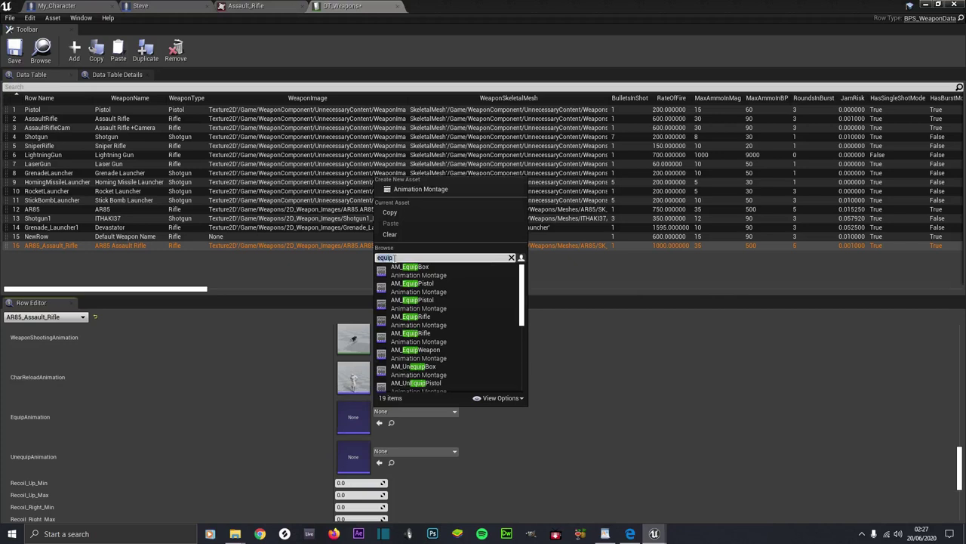
scroll(411, 301, down, 5)
scroll(411, 300, up, 4)
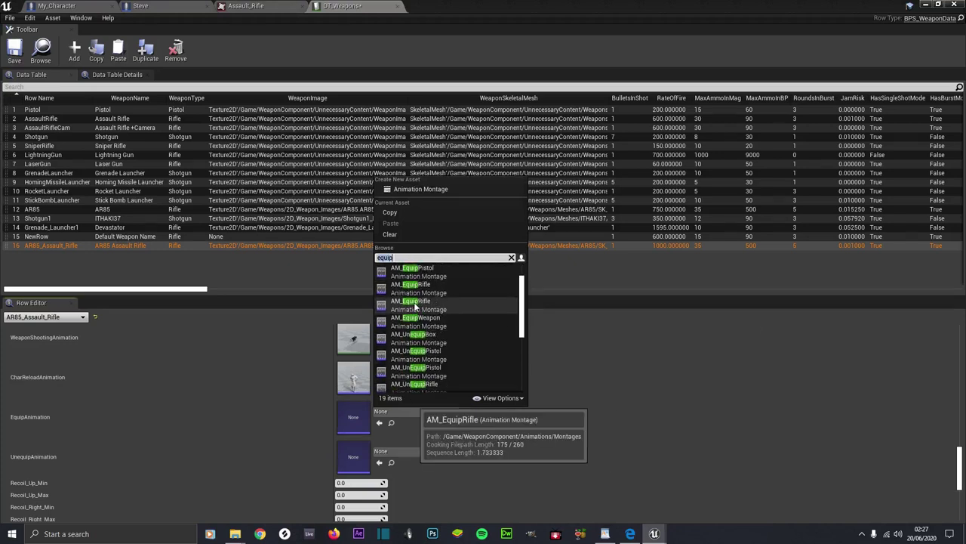
click(413, 303)
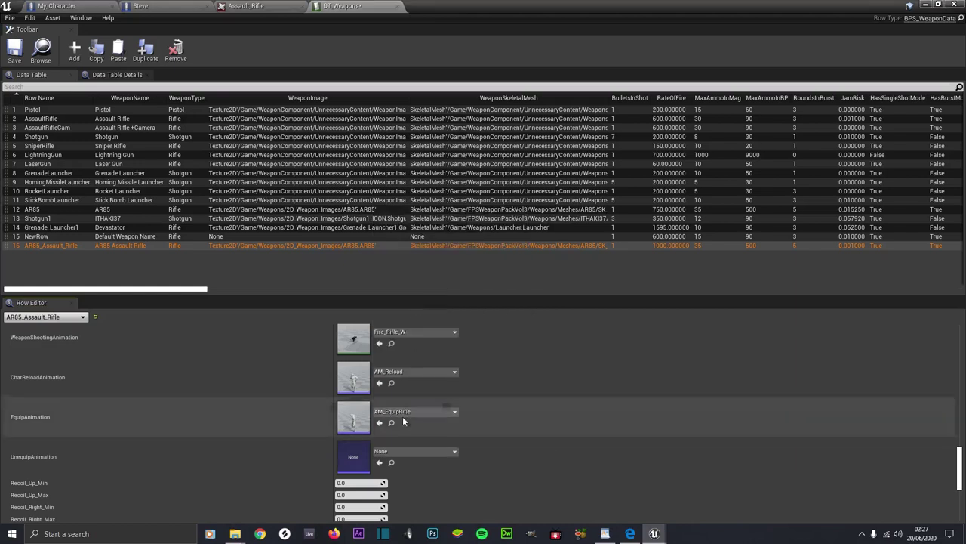
click(401, 453)
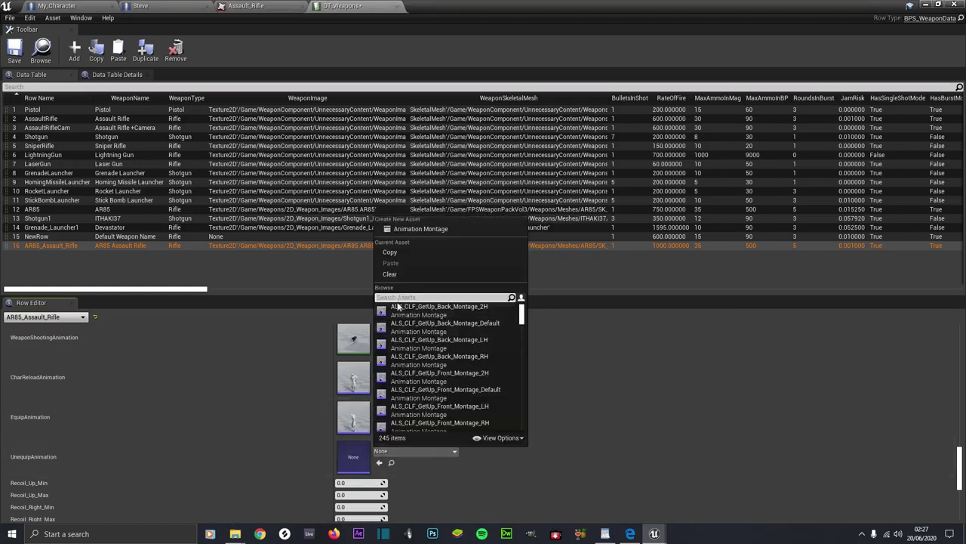
text(equip)
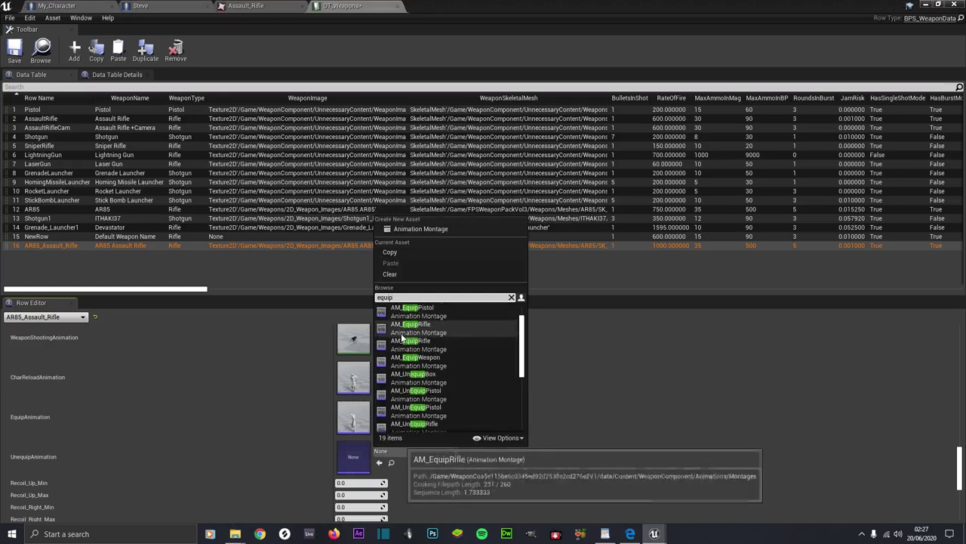
scroll(404, 354, down, 1)
click(405, 411)
Step: Set upward recoil to a minimum of 0.65 and a maximum of 1.5
scroll(370, 428, down, 1)
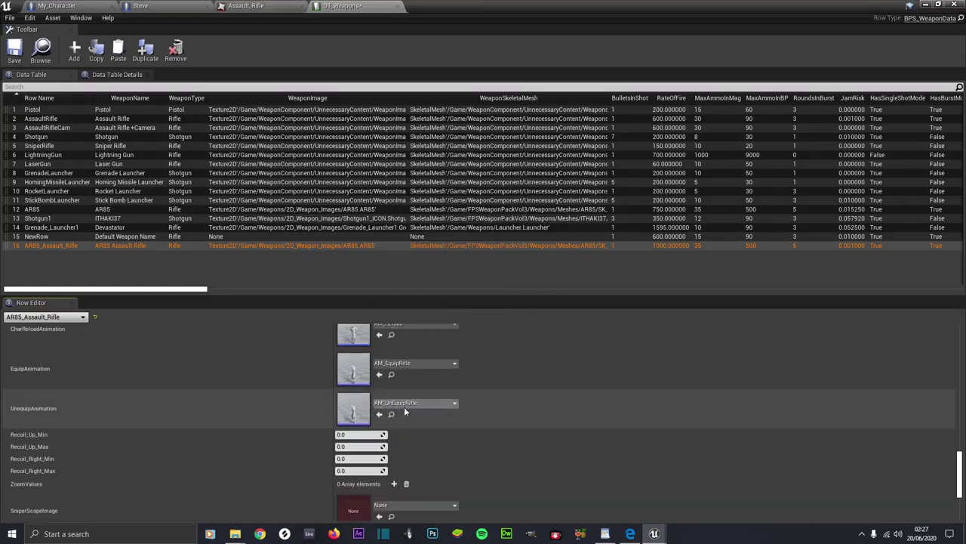
click(352, 436)
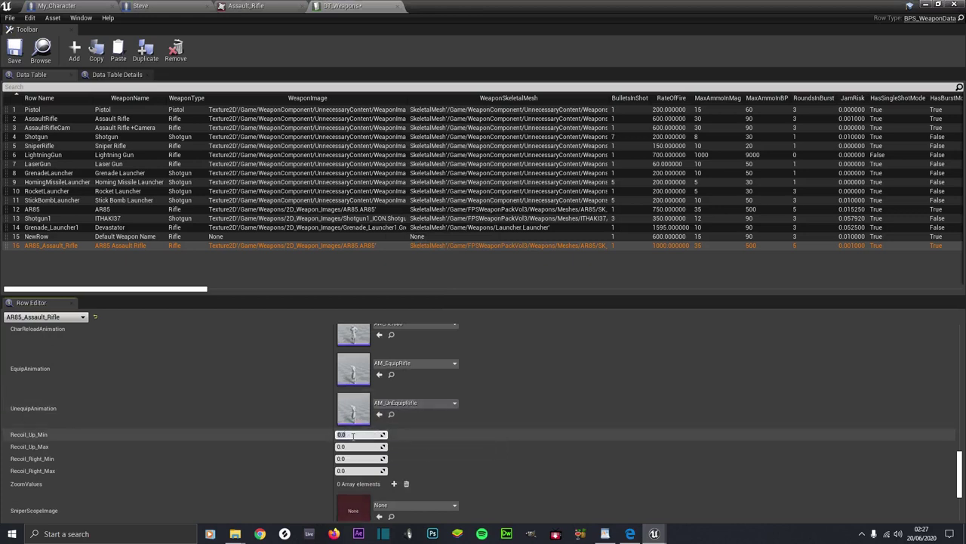
text(.65)
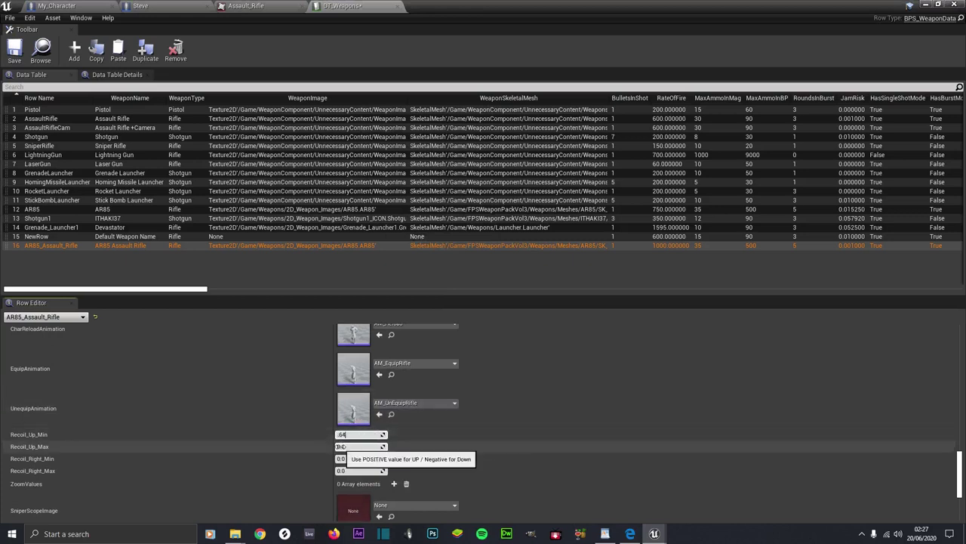
click(343, 447)
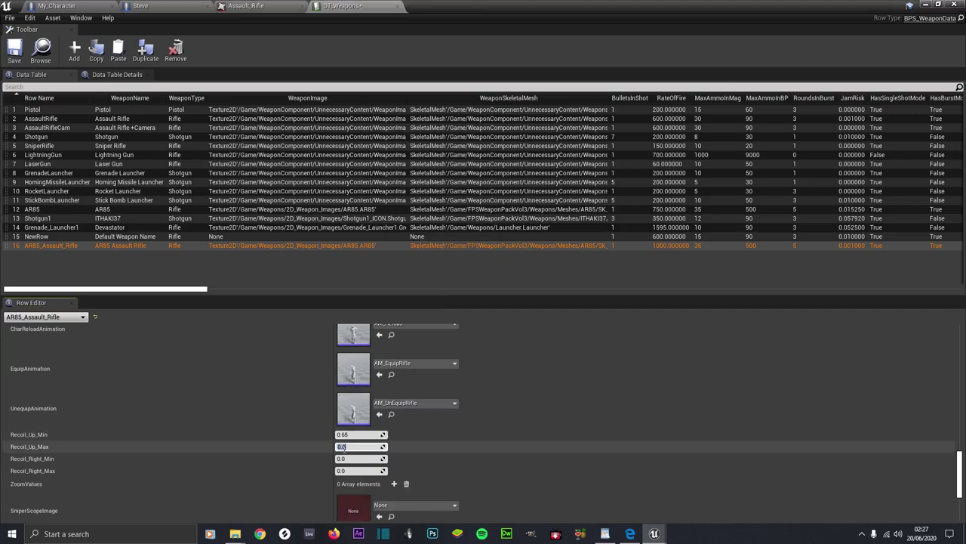
key(Return)
scroll(345, 428, down, 1)
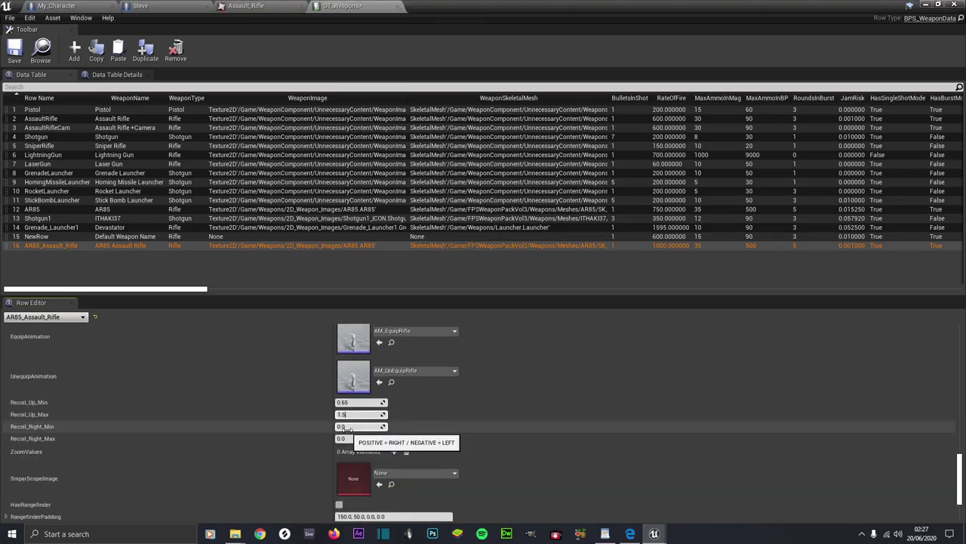
Step: Set rightward recoil to a minimum of 0.5 and a maximum of 0.9
click(346, 427)
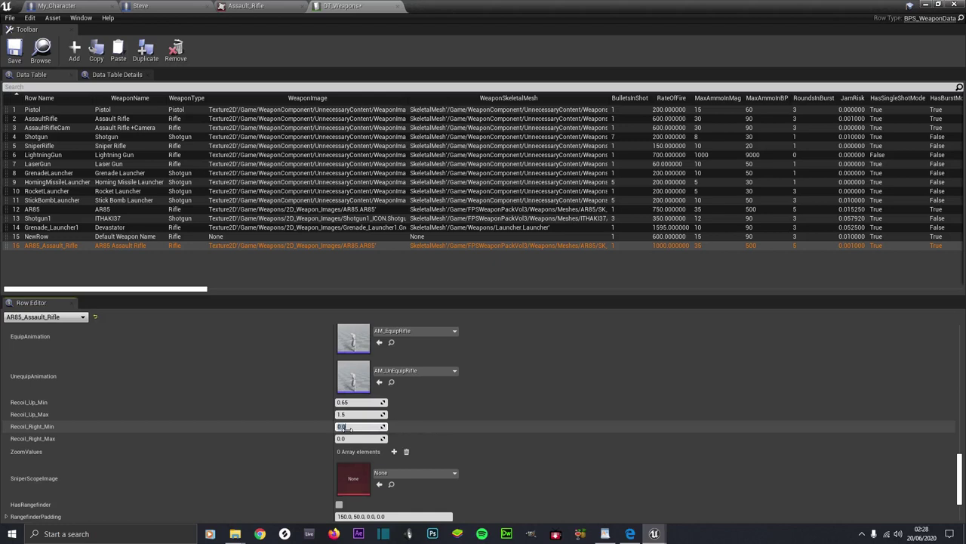
text(5)
click(355, 438)
text(1)
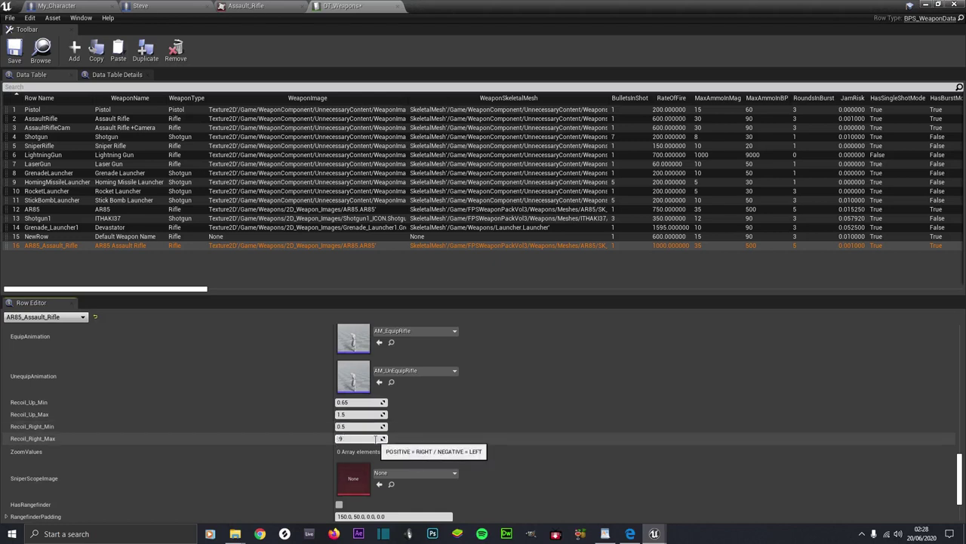
key(Return)
scroll(400, 434, down, 2)
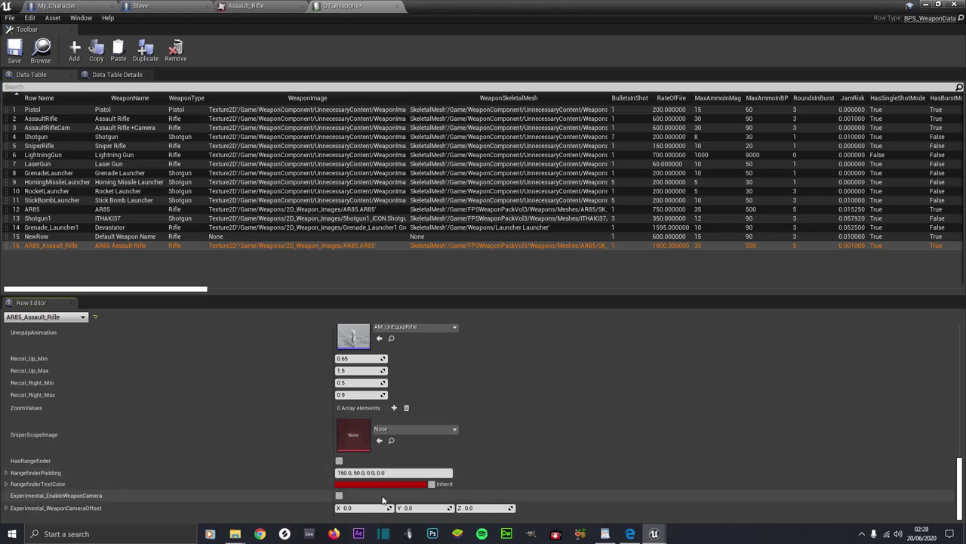
Step: Enable the experimental weapon camera with a Z offset of 19
click(339, 496)
click(28, 509)
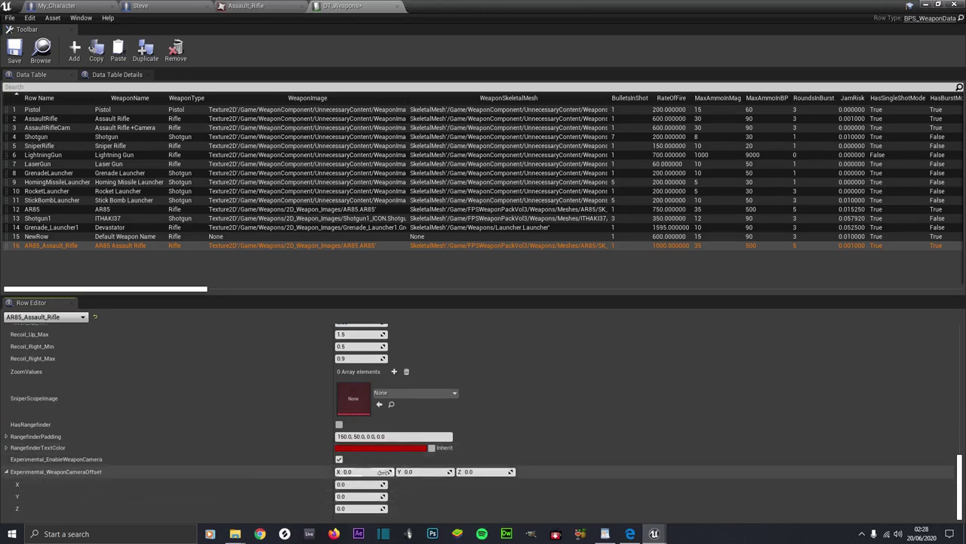
click(468, 472)
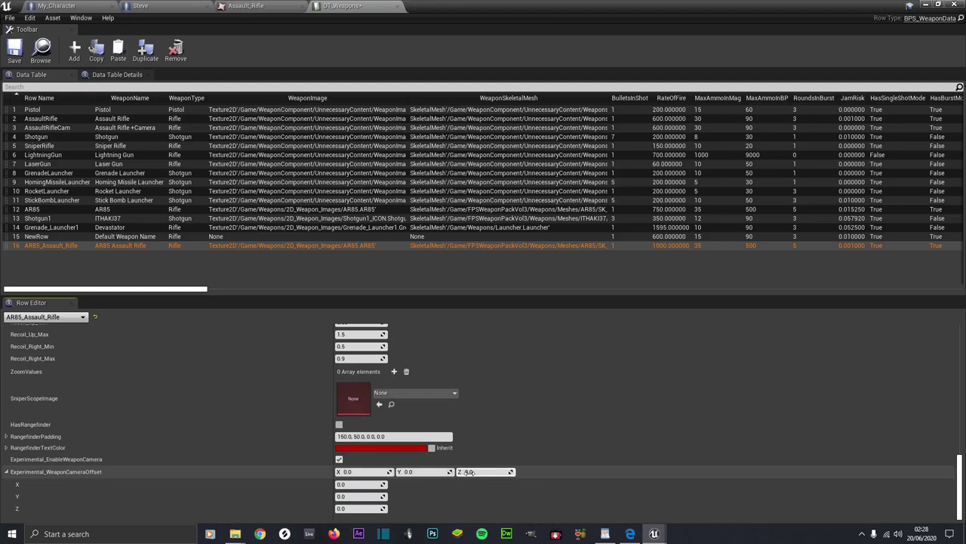
text(19)
Step: Select the AR85 Assault Rifle weapon name and save the DT_Weapons table
scroll(397, 476, up, 10)
scroll(396, 477, up, 15)
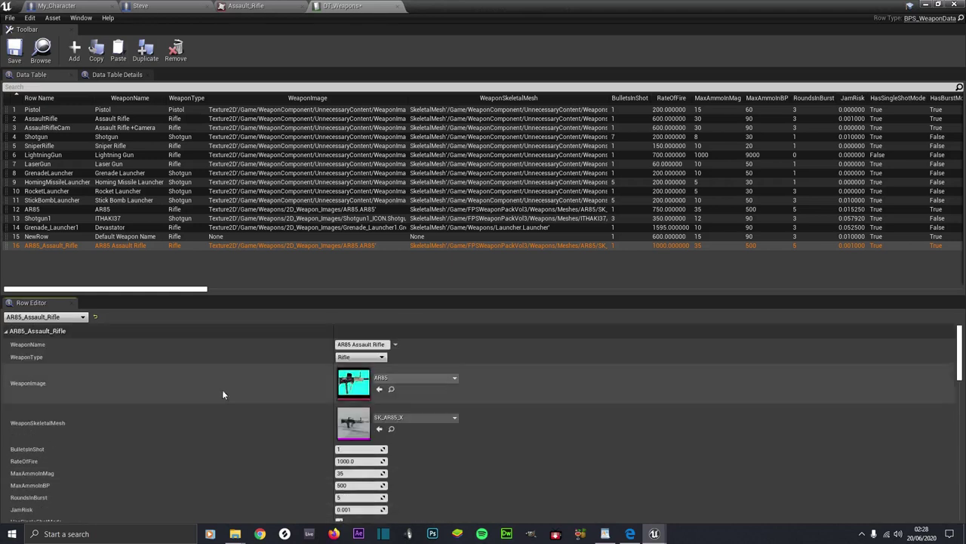
click(354, 344)
key(ctrl+c)
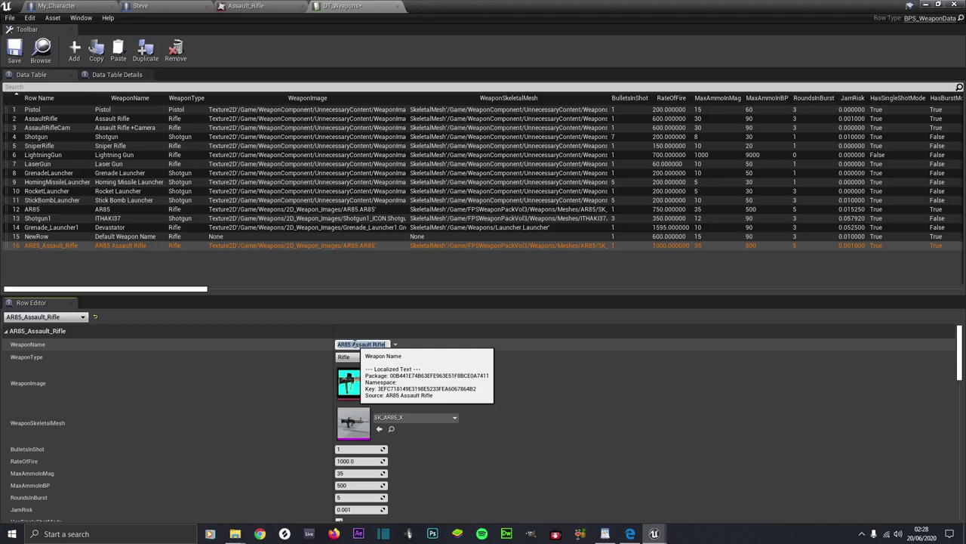
click(16, 56)
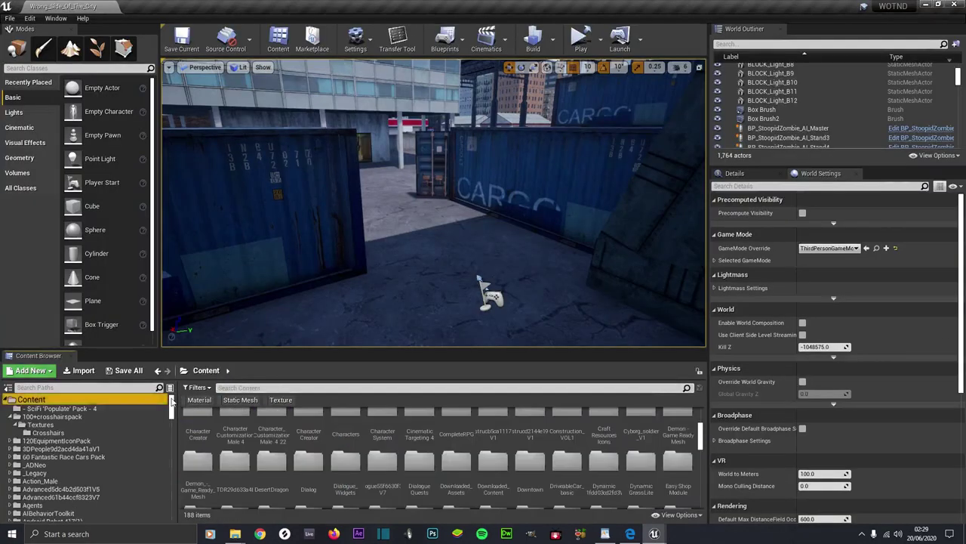
Step: Create BPA_ParentWeapon_Child from BPA_ParentWeapon in WeaponComponent > Blueprints and drag it into the level
scroll(64, 457, up, 2)
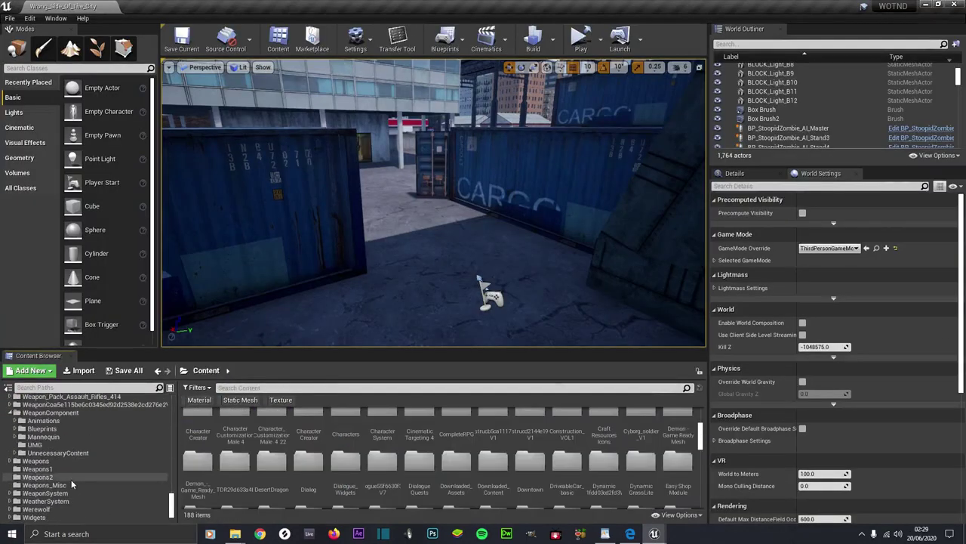
scroll(62, 477, up, 1)
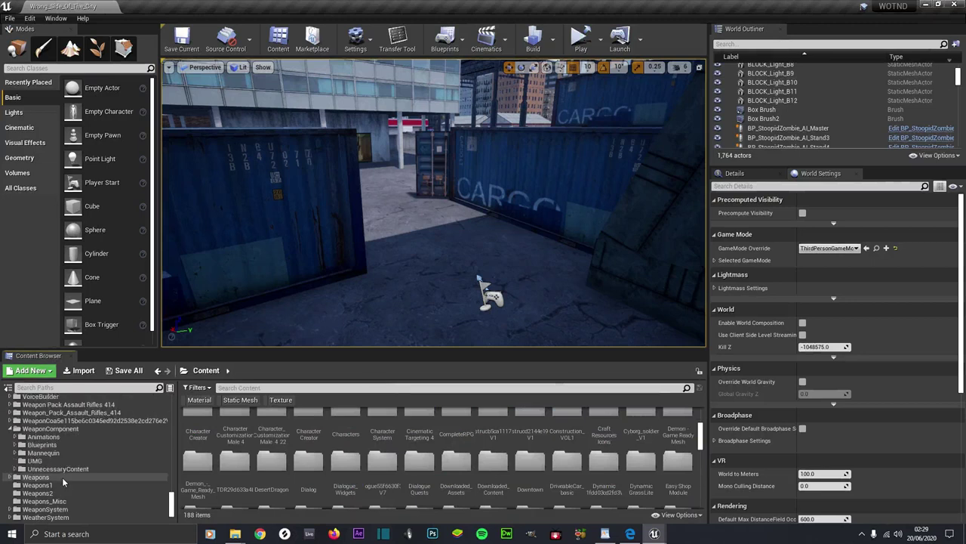
scroll(62, 477, up, 2)
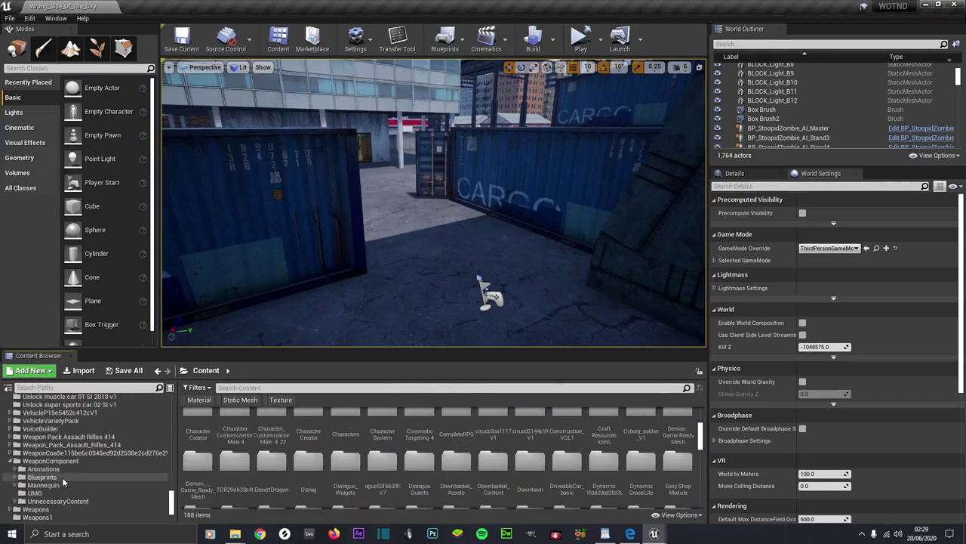
click(62, 477)
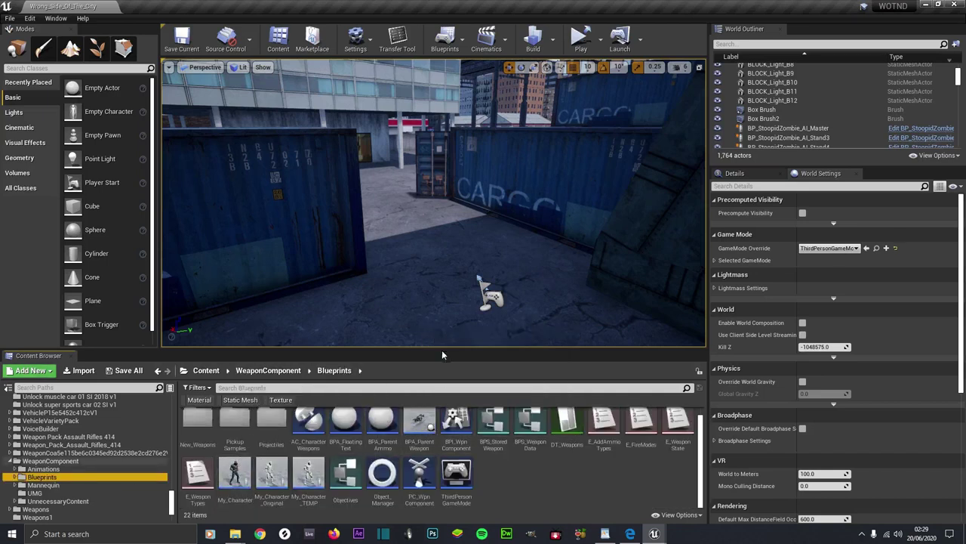
right_click(419, 423)
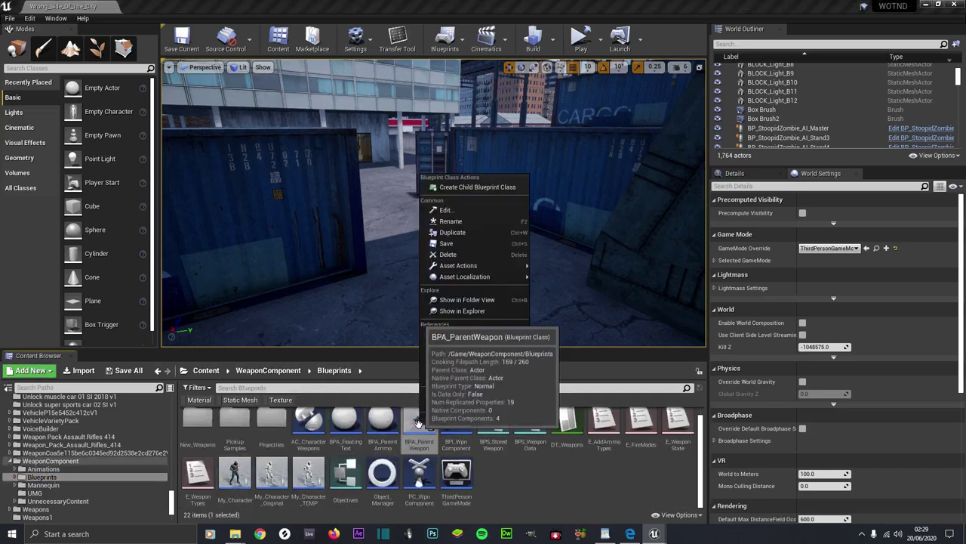
click(459, 191)
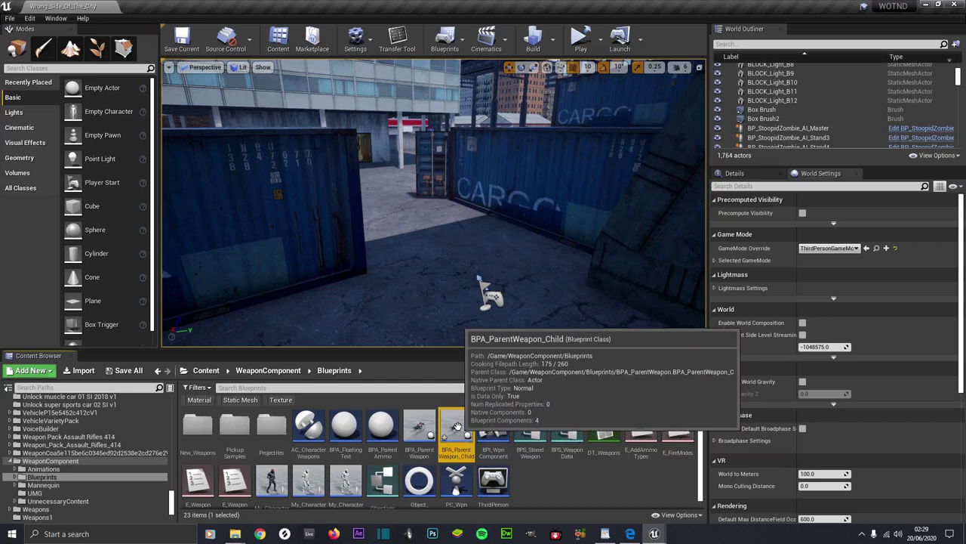
drag(457, 427, 428, 243)
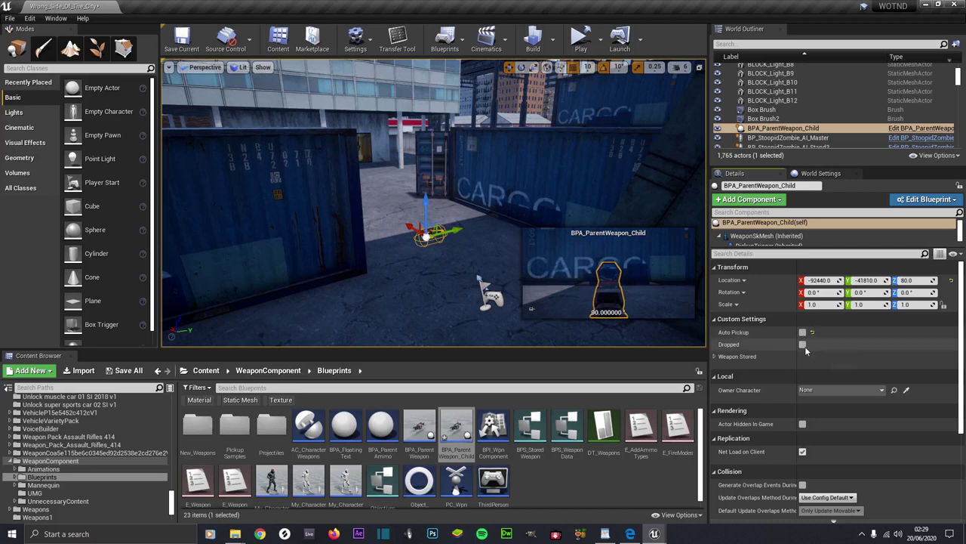
Step: Mark the placed weapon as Dropped, clear its stored WeaponID, and return to DT_Weapons
click(803, 346)
click(713, 357)
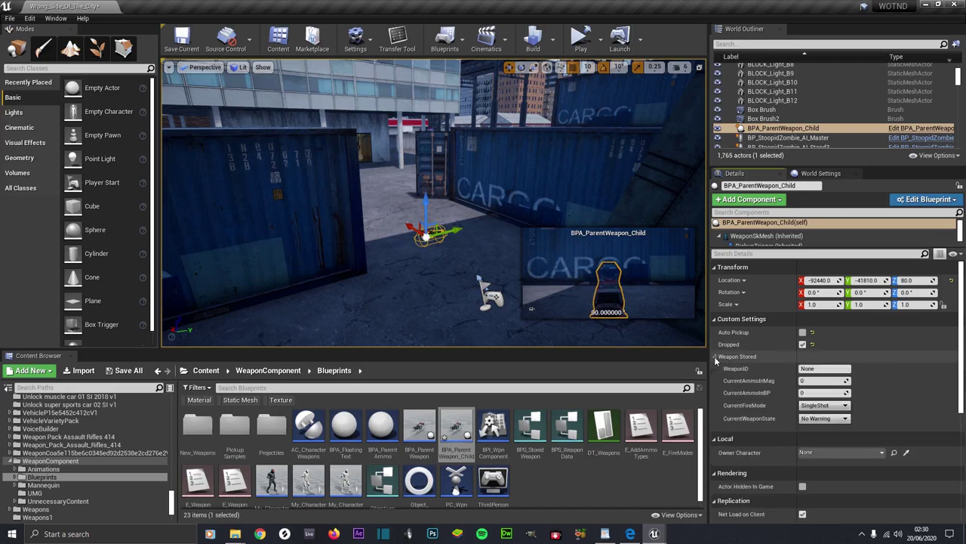
click(807, 367)
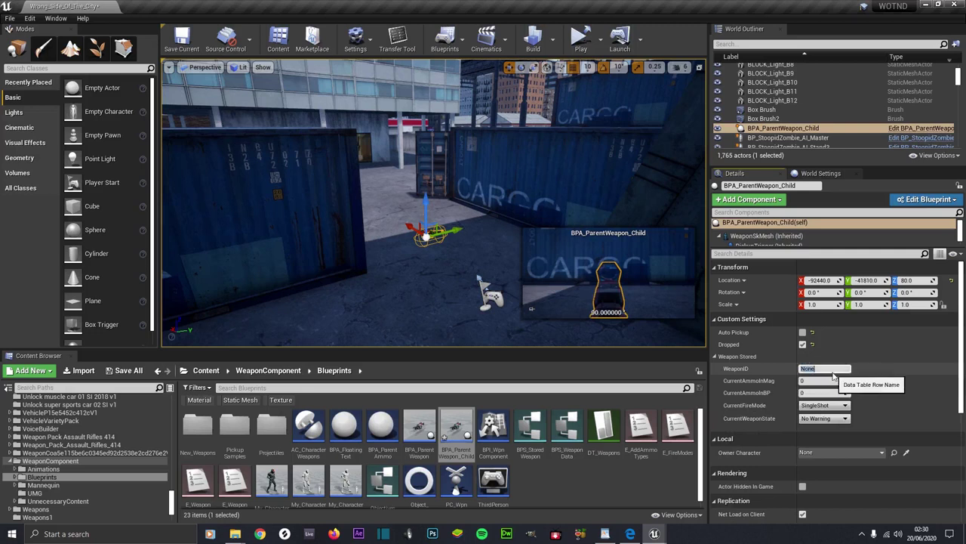
key(ctrl+v)
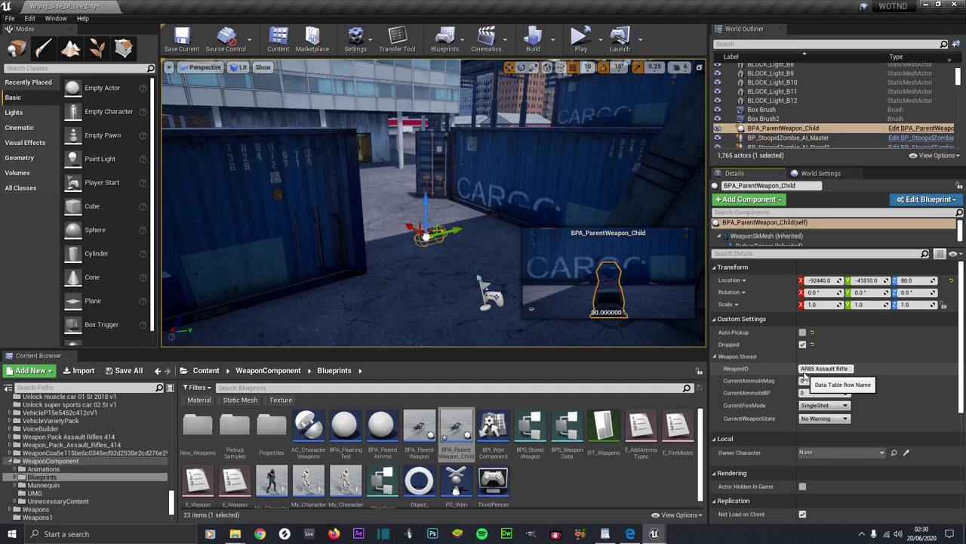
click(809, 369)
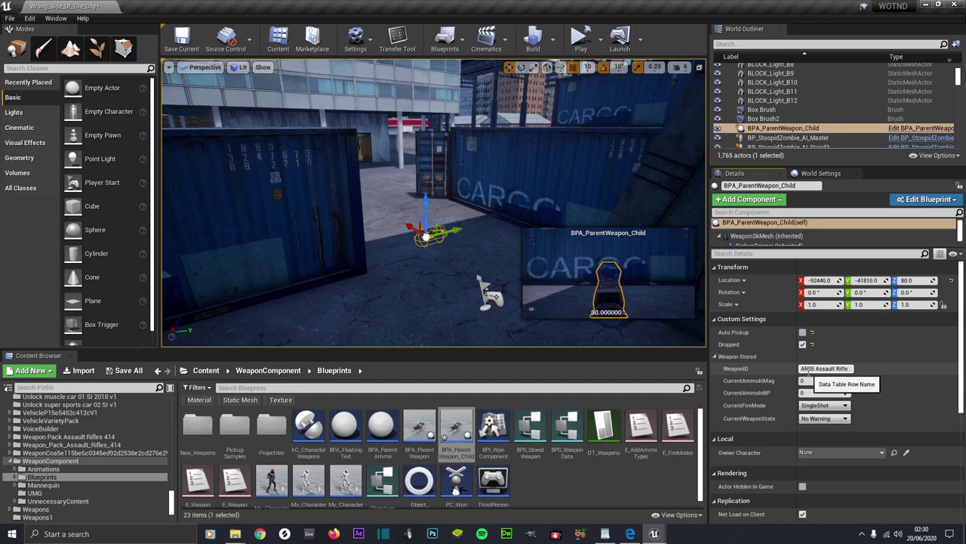
key(BackSpace)
key(BackSpace)
key(BackSpace)
key(BackSpace)
key(BackSpace)
key(BackSpace)
key(BackSpace)
key(BackSpace)
key(BackSpace)
key(BackSpace)
key(BackSpace)
key(BackSpace)
key(BackSpace)
key(BackSpace)
key(BackSpace)
key(BackSpace)
key(BackSpace)
key(BackSpace)
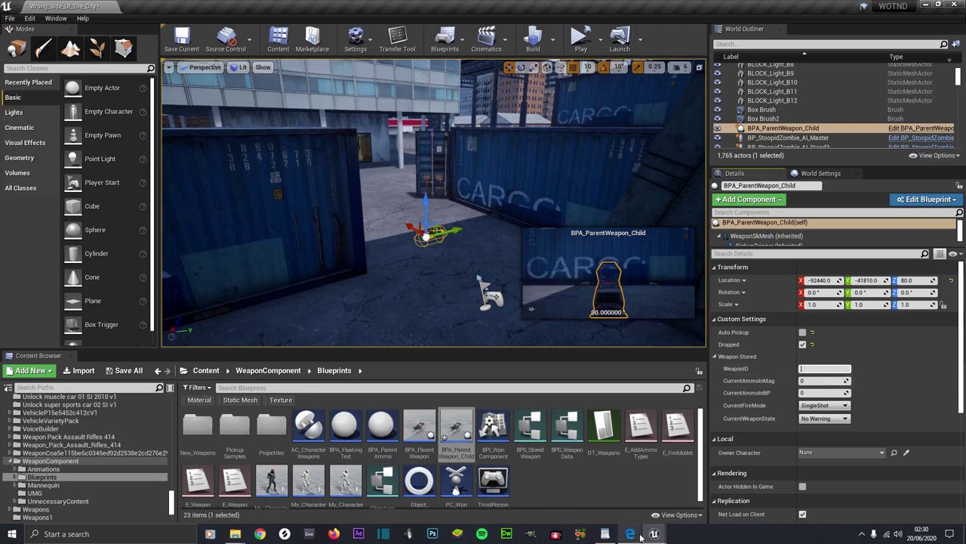
mouse_move(646, 536)
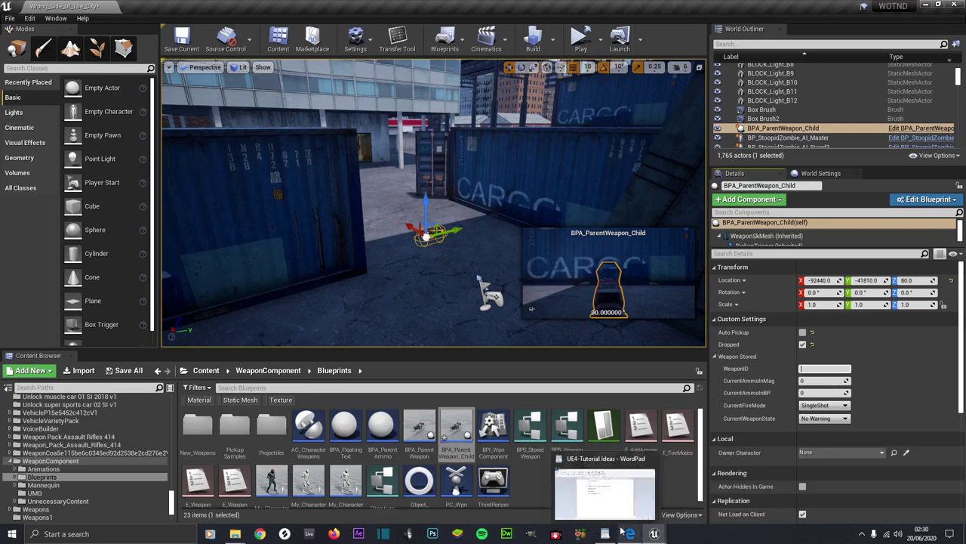
click(696, 509)
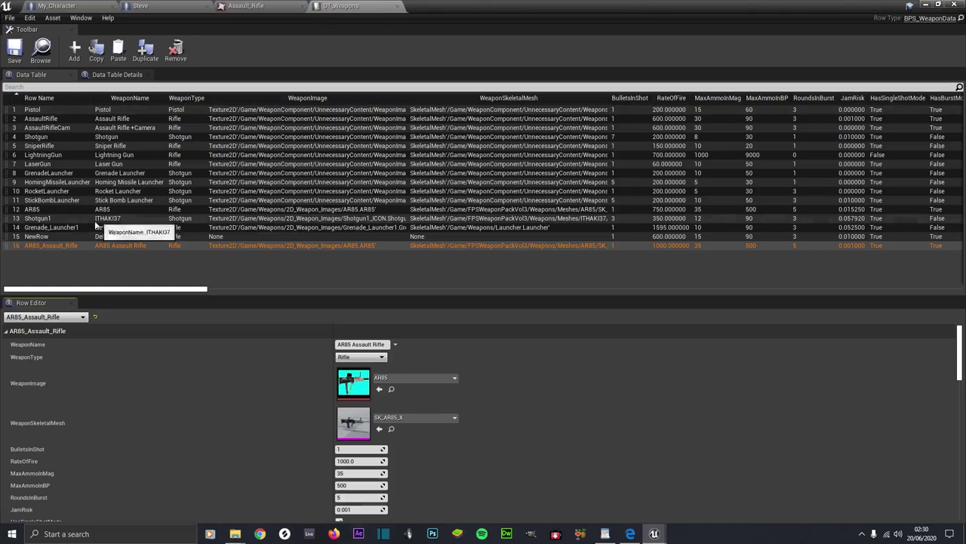
Step: Copy row 16's name AR85_Assault_Rifle, then minimize the blueprint window to reach the level
double_click(45, 245)
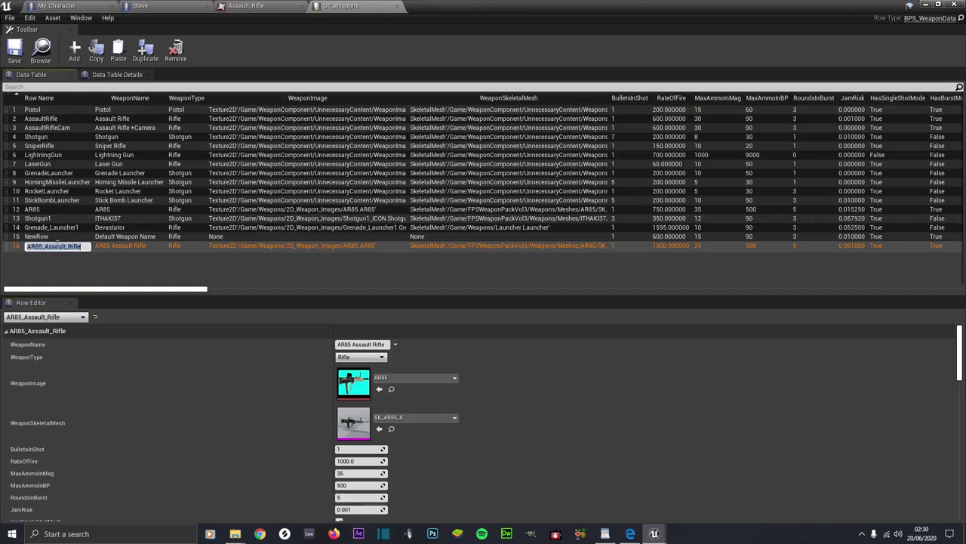
key(Return)
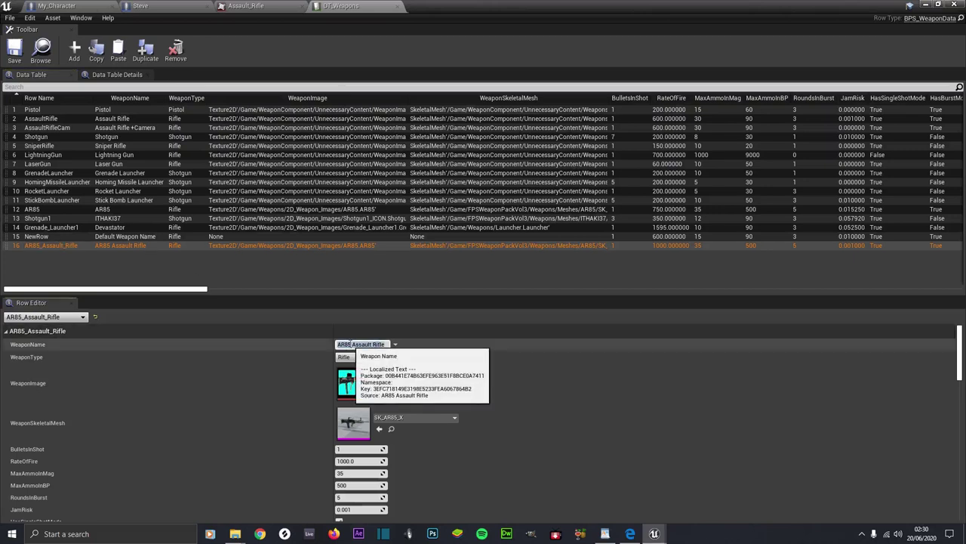
click(33, 247)
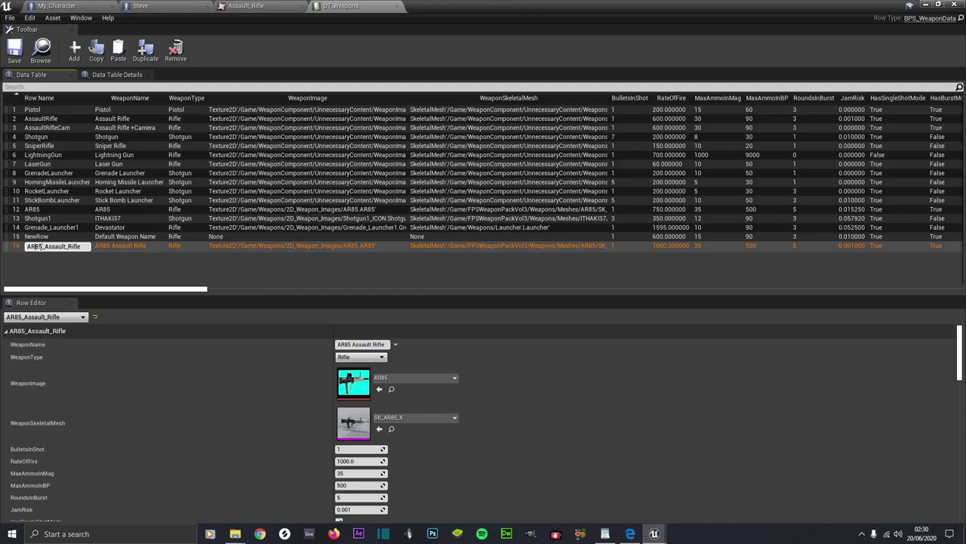
double_click(40, 247)
key(ctrl+c)
click(42, 219)
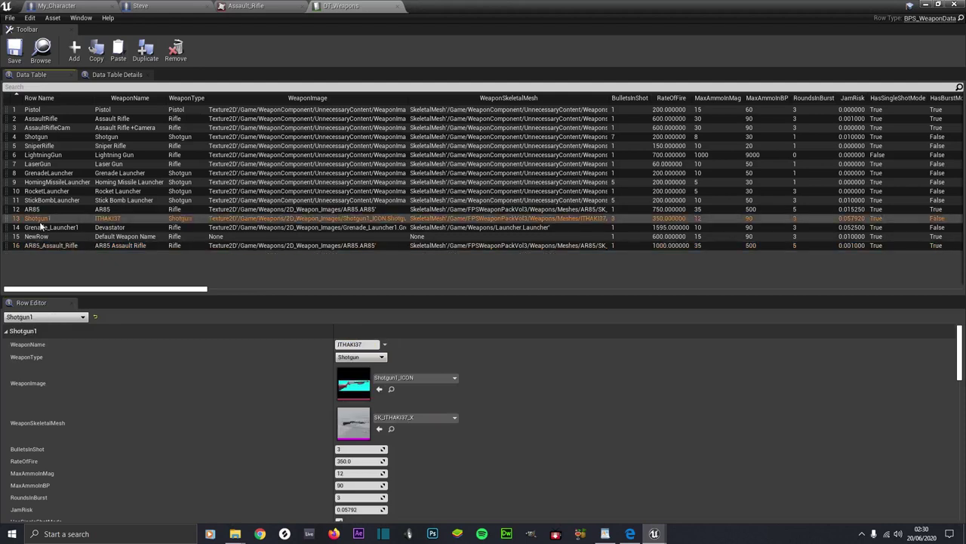
click(237, 7)
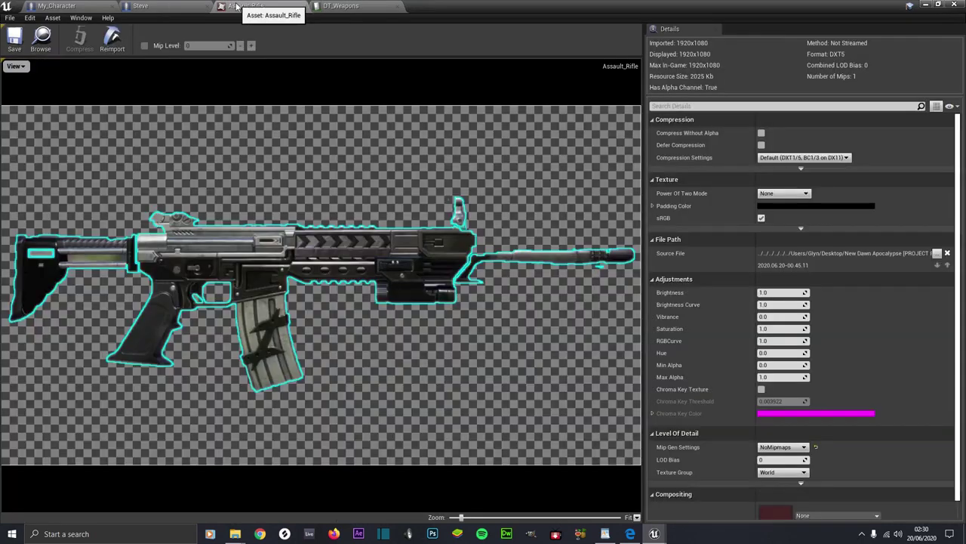
click(82, 6)
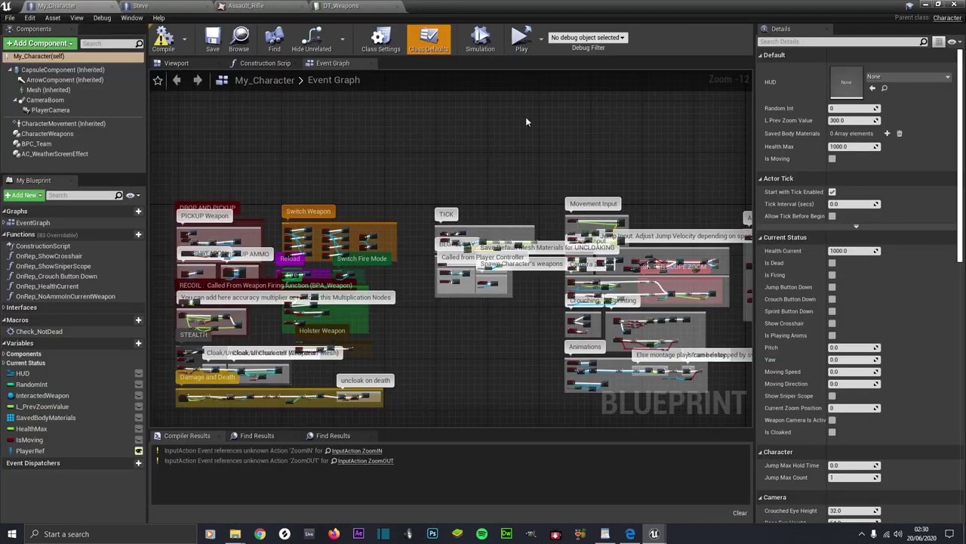
click(925, 5)
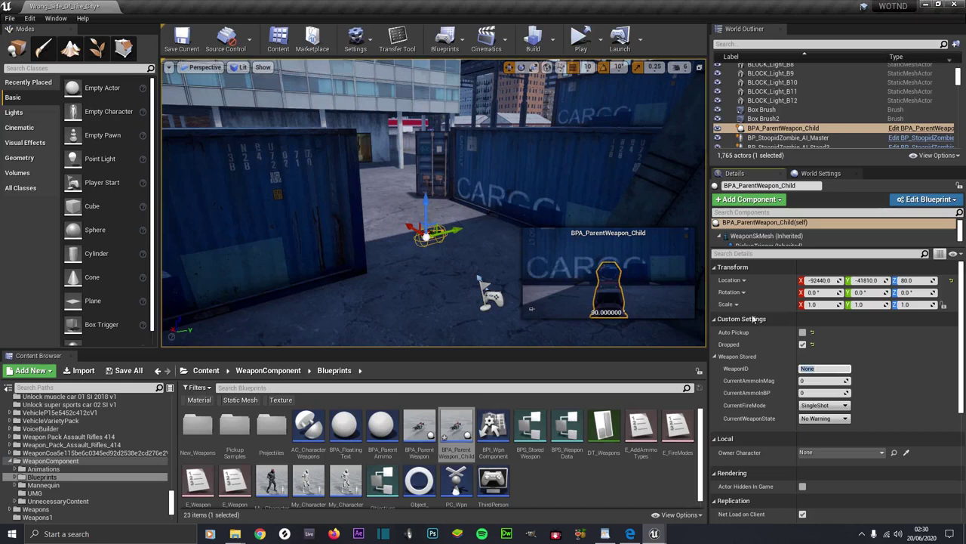
Step: Paste AR85_Assault_Rifle as the placed actor's WeaponID and set its magazine ammo to 35
key(ctrl+v)
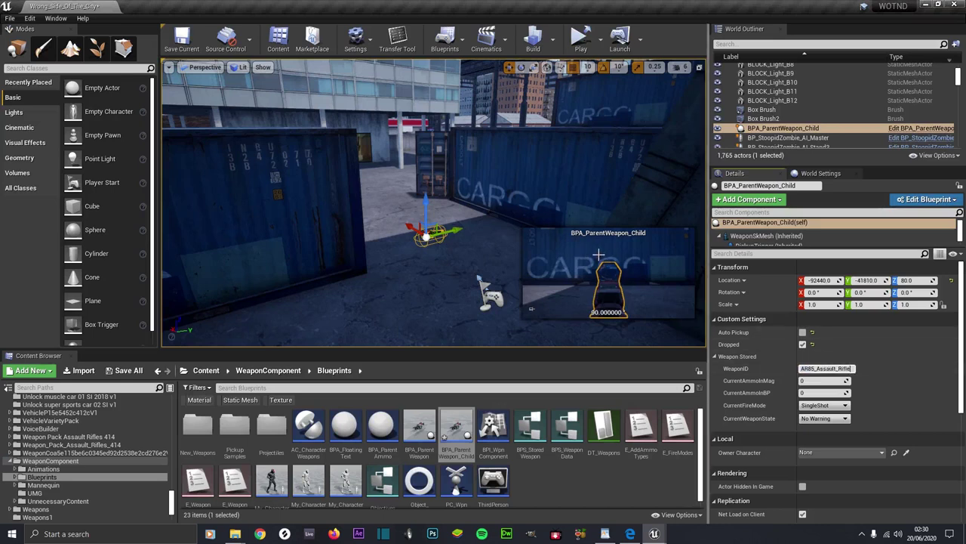
mouse_move(483, 227)
right_down()
mouse_move(483, 257)
mouse_move(497, 230)
right_up()
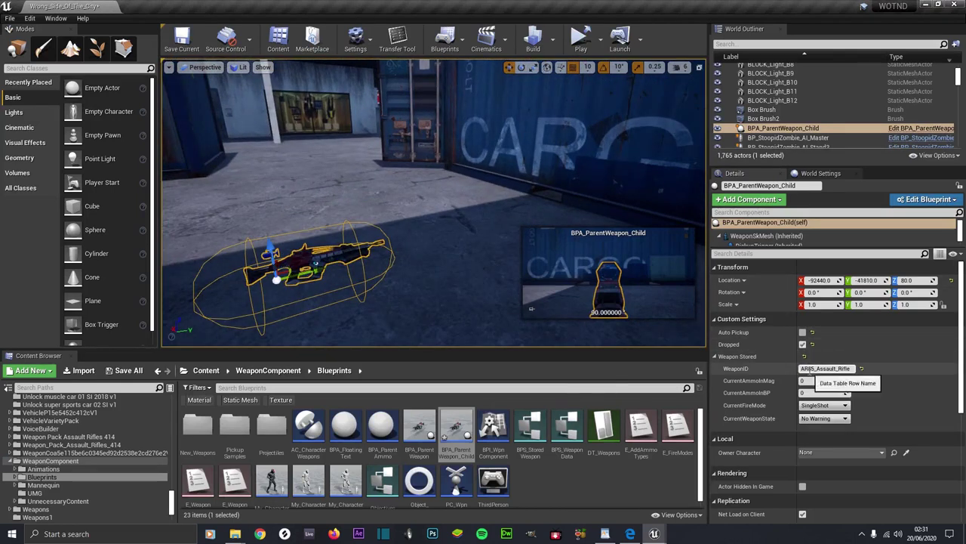
scroll(809, 375, down, 1)
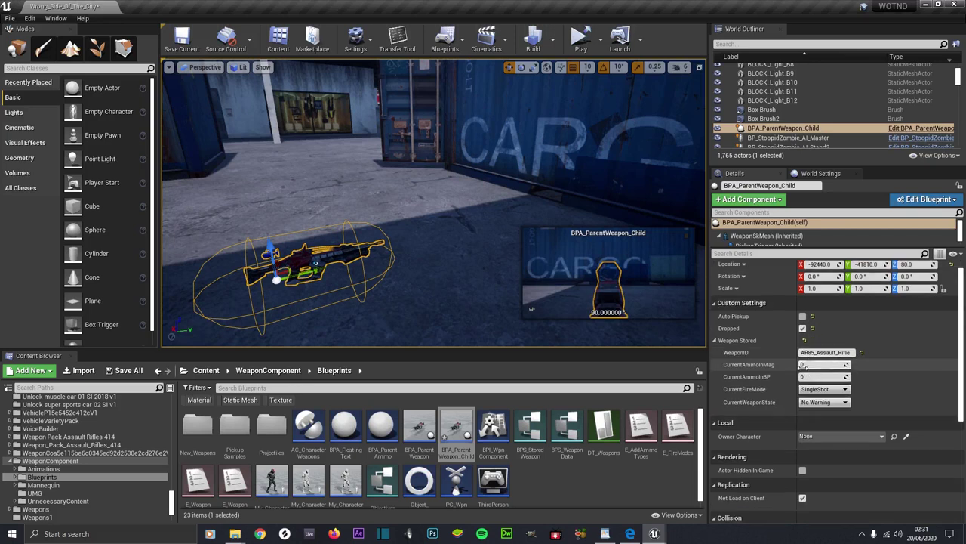
click(803, 364)
click(810, 377)
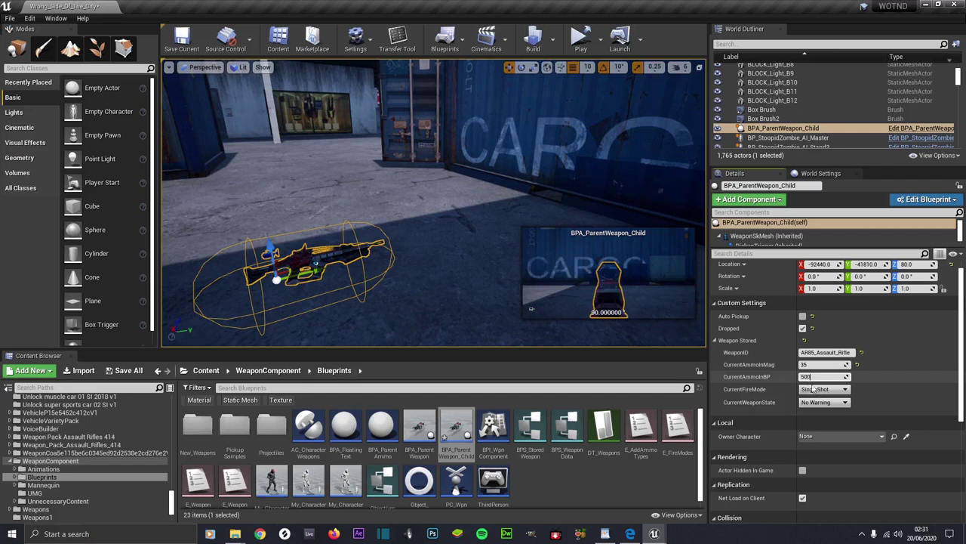
scroll(814, 403, down, 2)
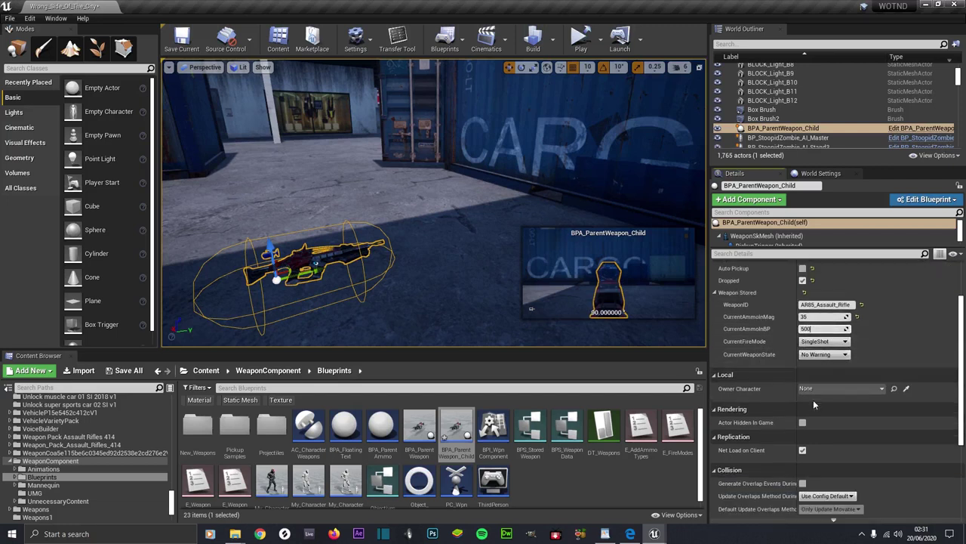
scroll(814, 403, down, 7)
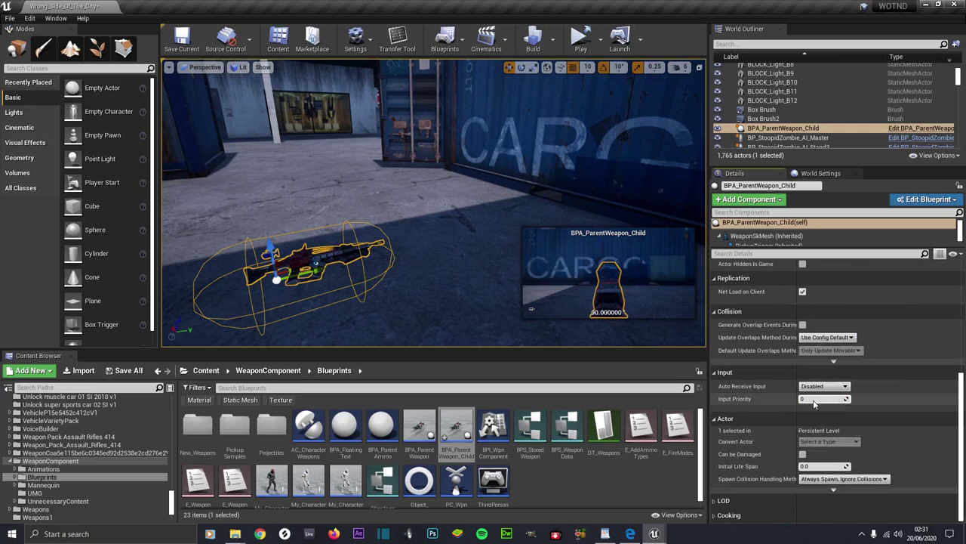
scroll(814, 404, up, 10)
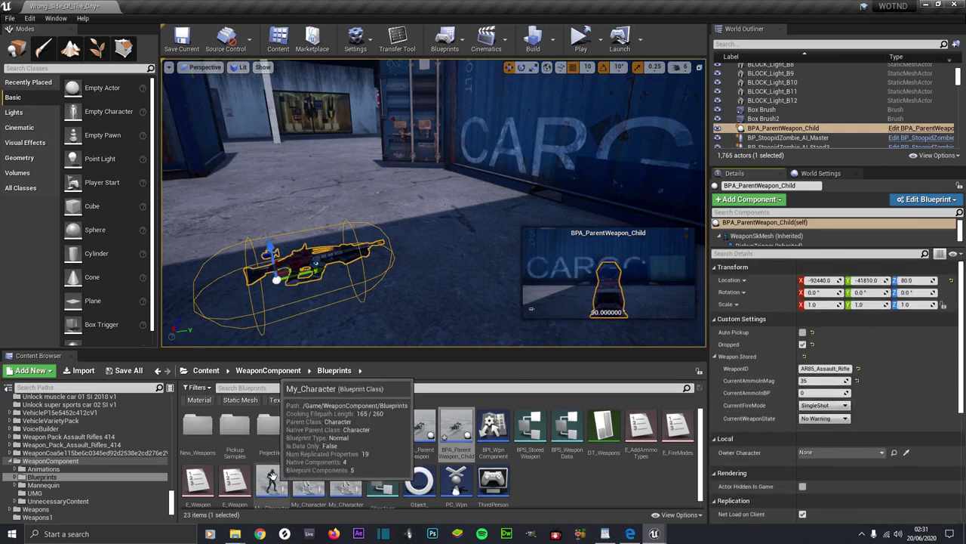
Step: Open My_Character, select CharacterWeapons in the Viewport tab, and expand its Initial Weapons list
double_click(273, 480)
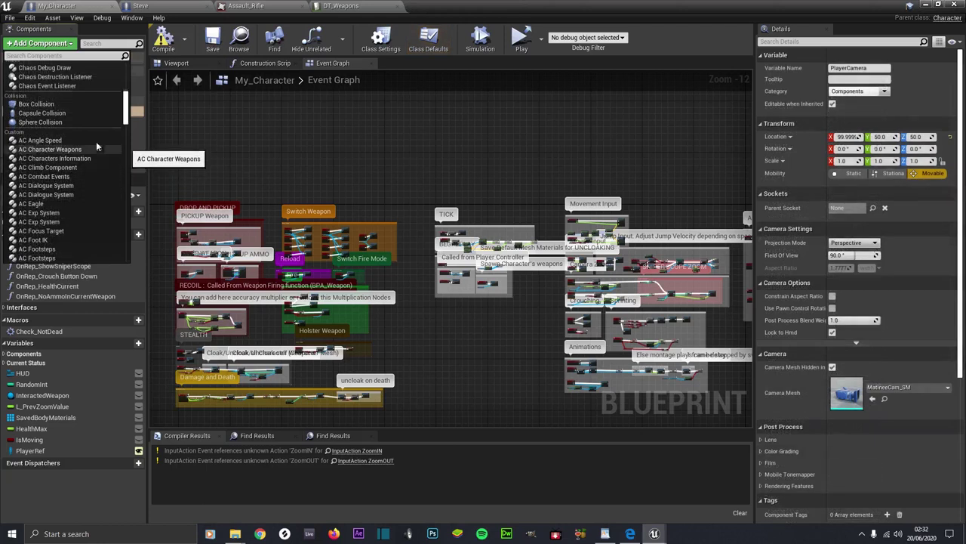
click(40, 150)
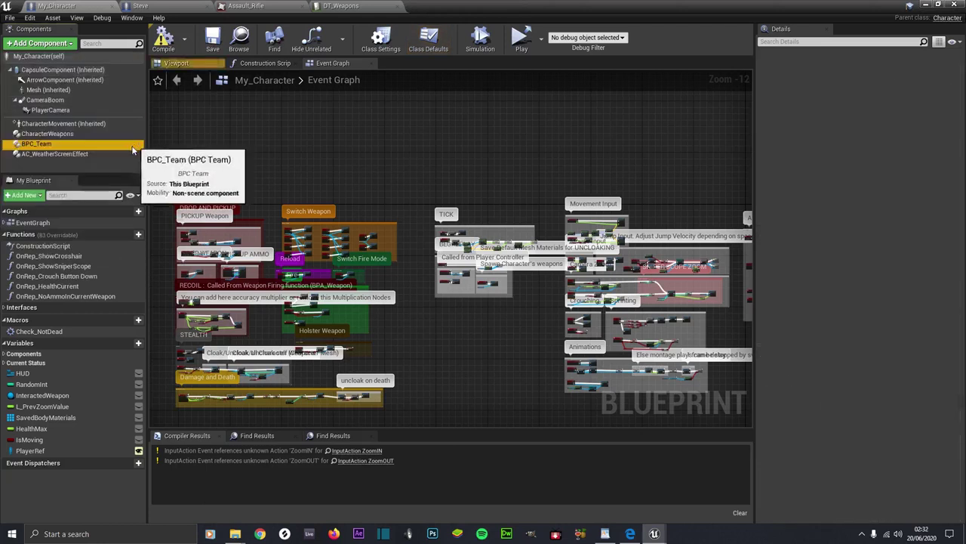
click(47, 133)
click(169, 63)
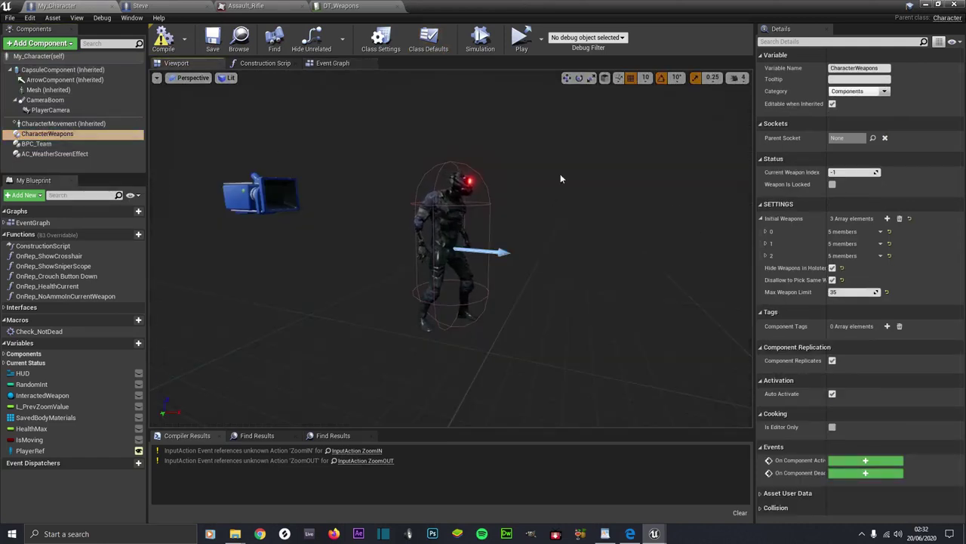
click(30, 136)
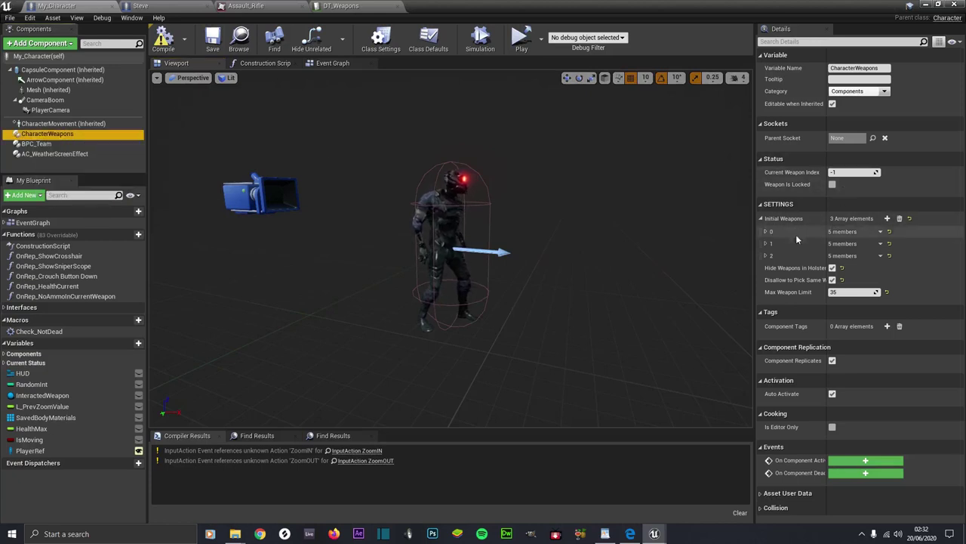
click(761, 218)
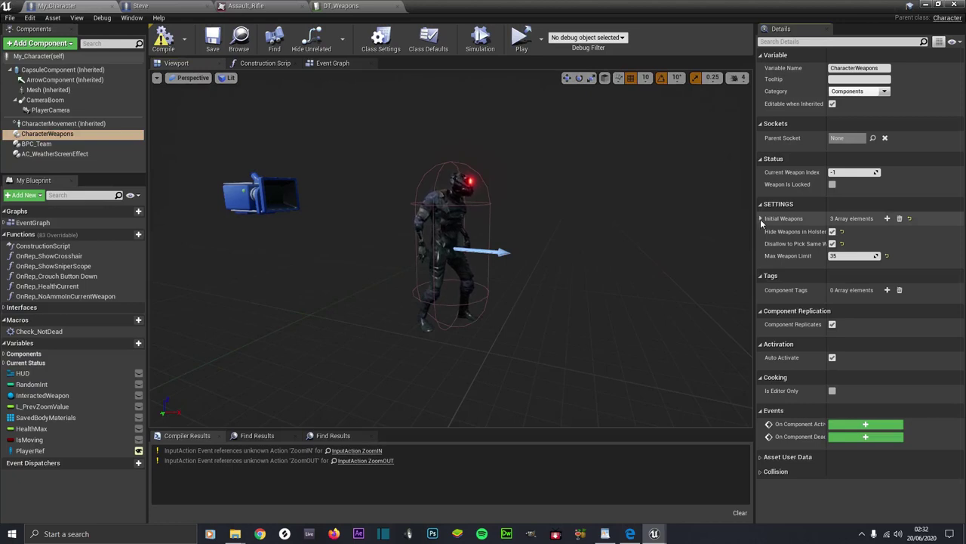
click(761, 219)
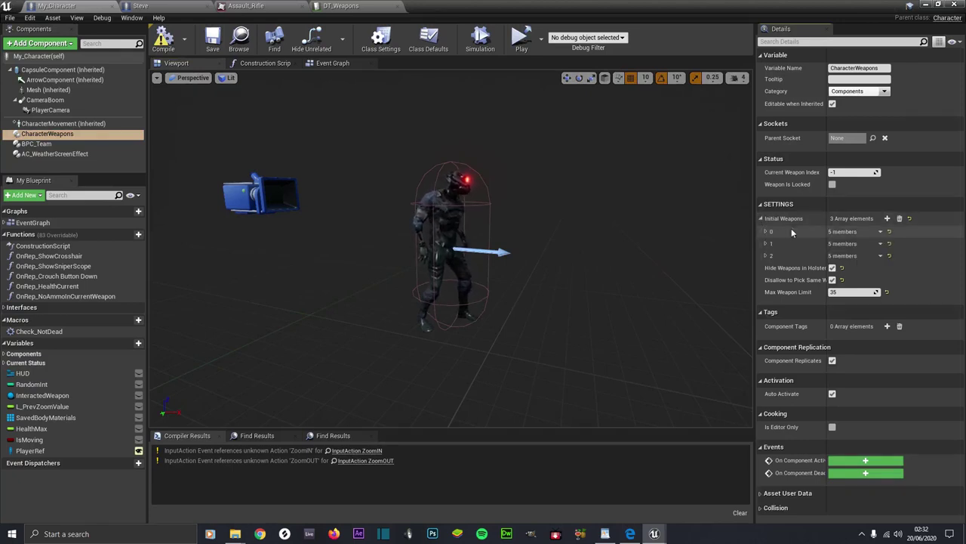
click(888, 219)
click(766, 268)
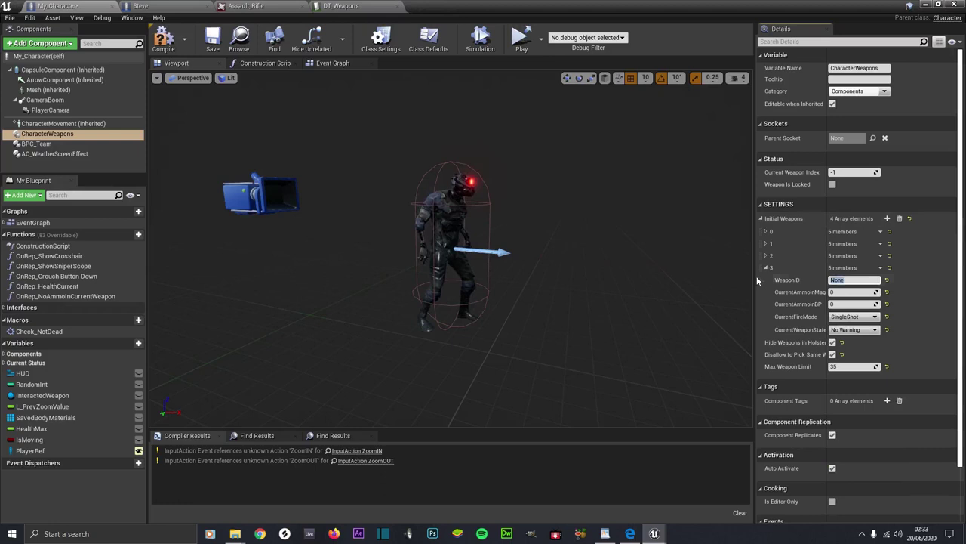
key(ctrl+v)
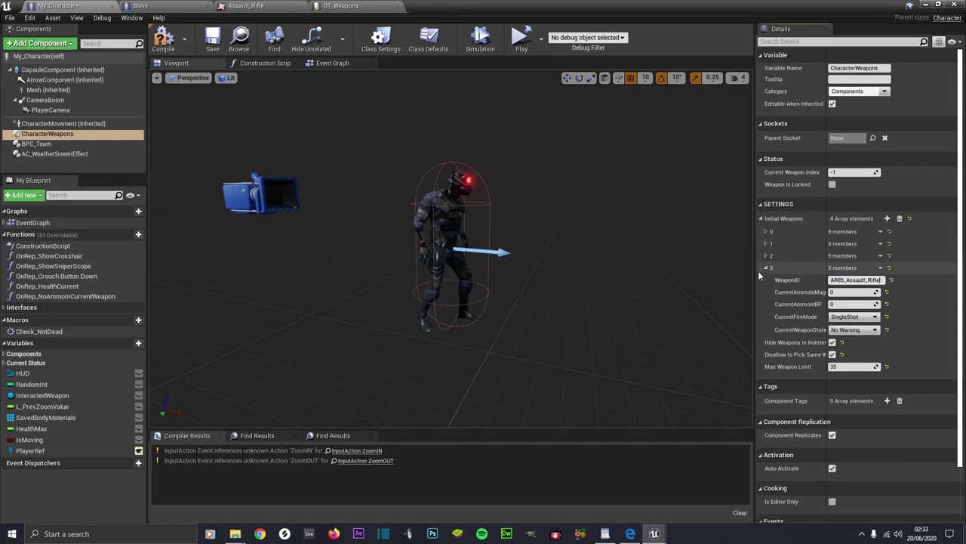
click(840, 292)
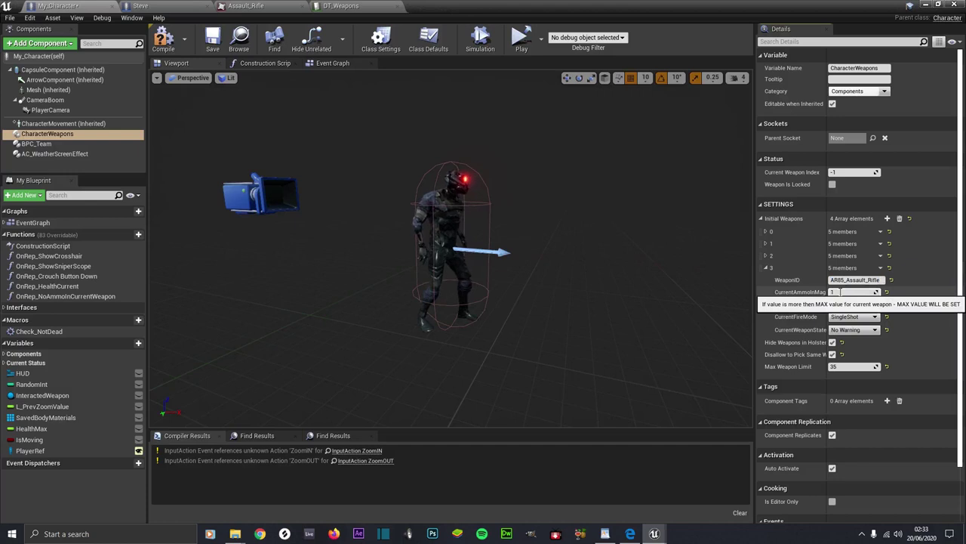
text(50)
click(841, 305)
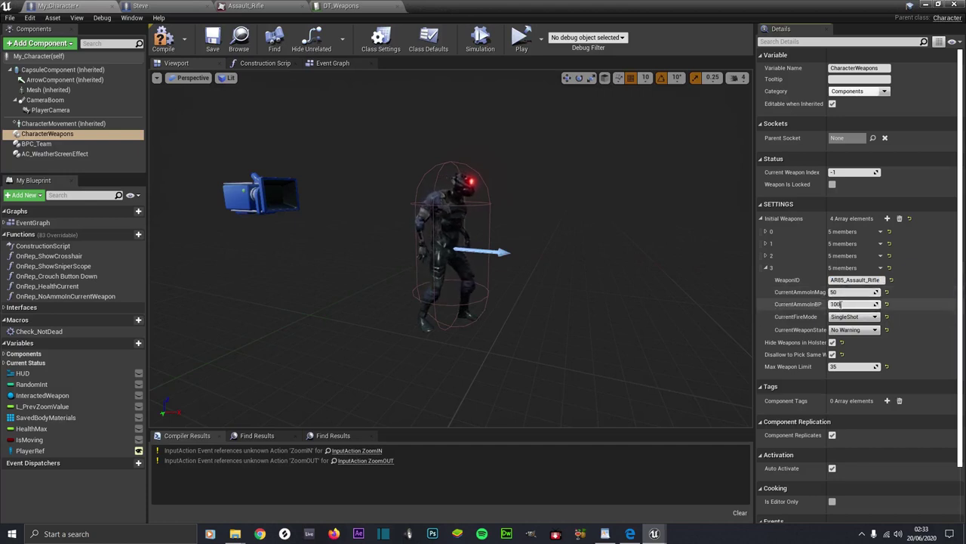
text(1000)
key(Return)
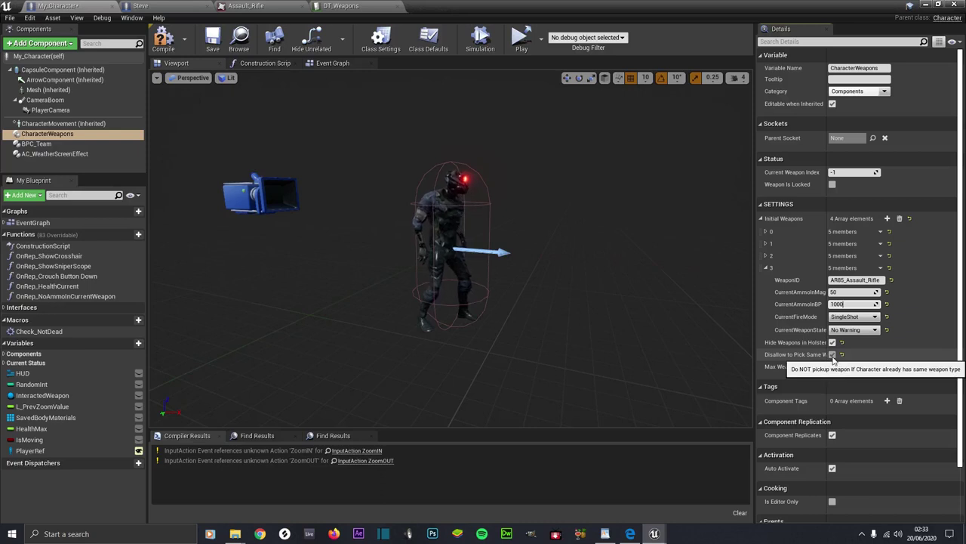
click(832, 354)
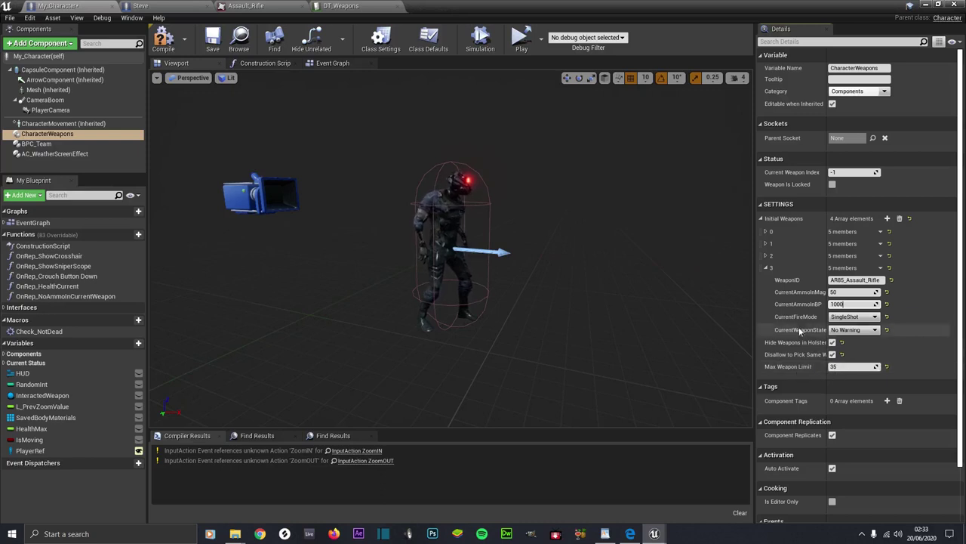
click(880, 268)
Step: Remove the AR85 entry (element 0) from the character's Initial Weapons list
click(894, 288)
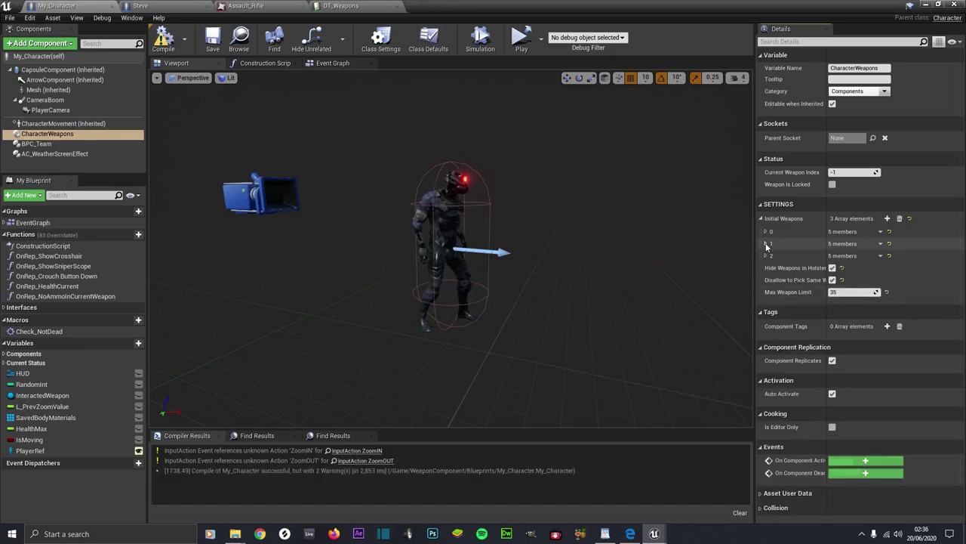
click(766, 243)
click(765, 242)
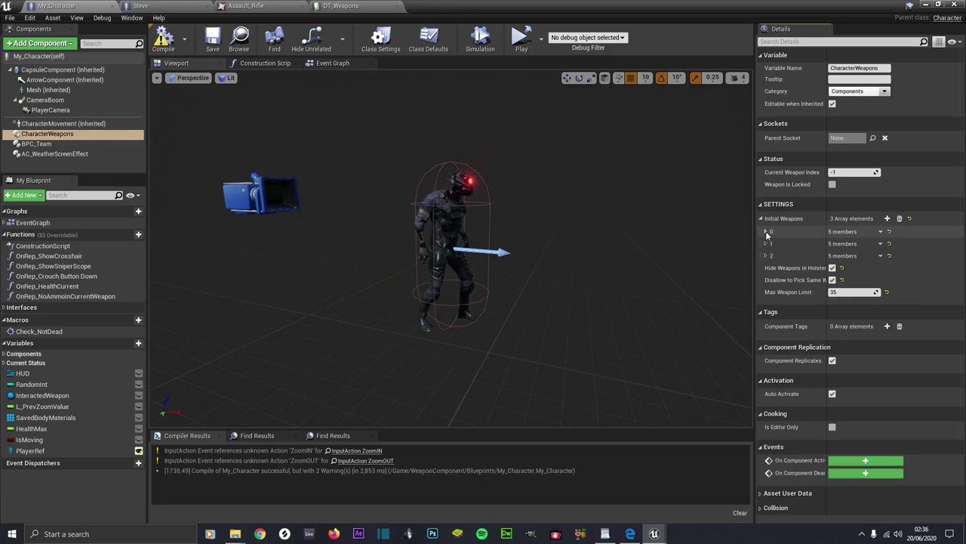
click(766, 233)
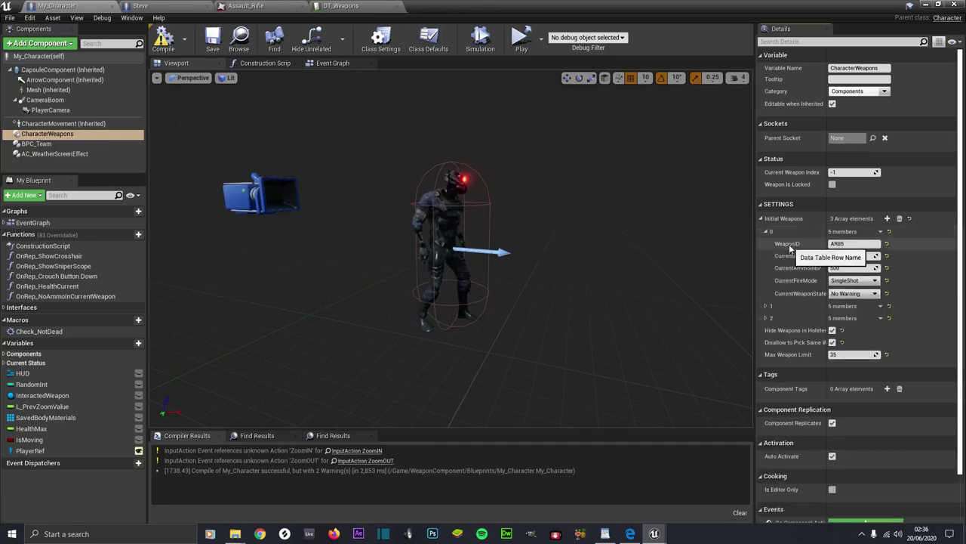
click(767, 232)
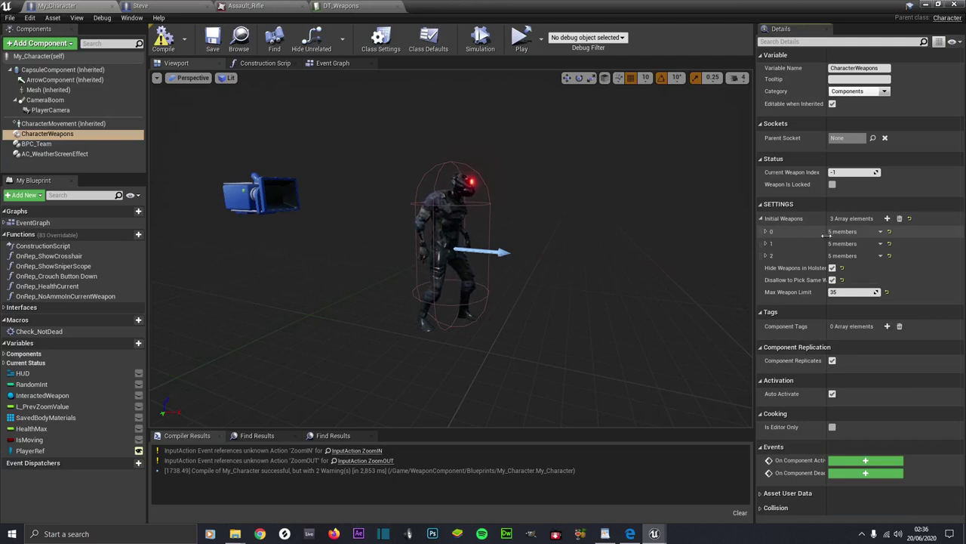
click(881, 232)
click(876, 251)
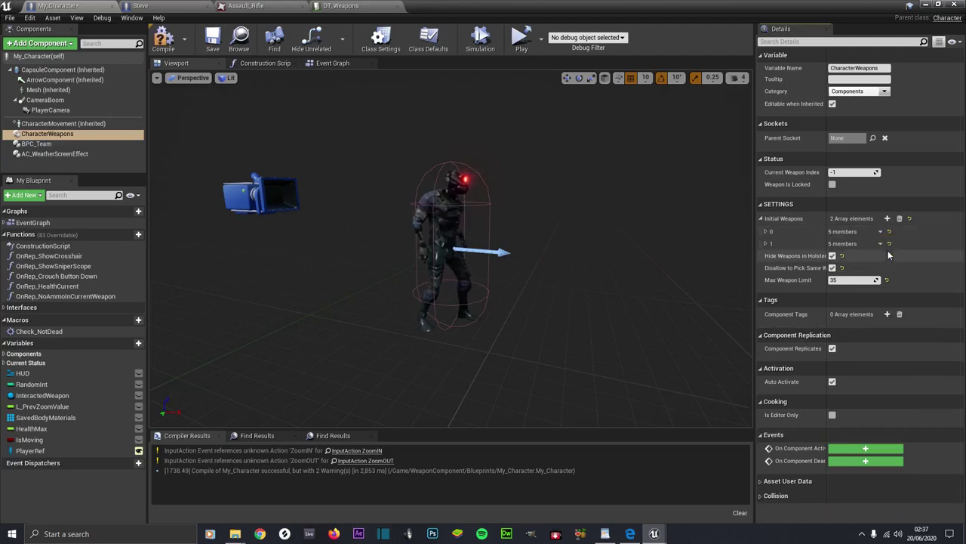
Step: Uncheck Disallow to Pick Same Weapon, compile the character blueprint, and start a play test
click(842, 267)
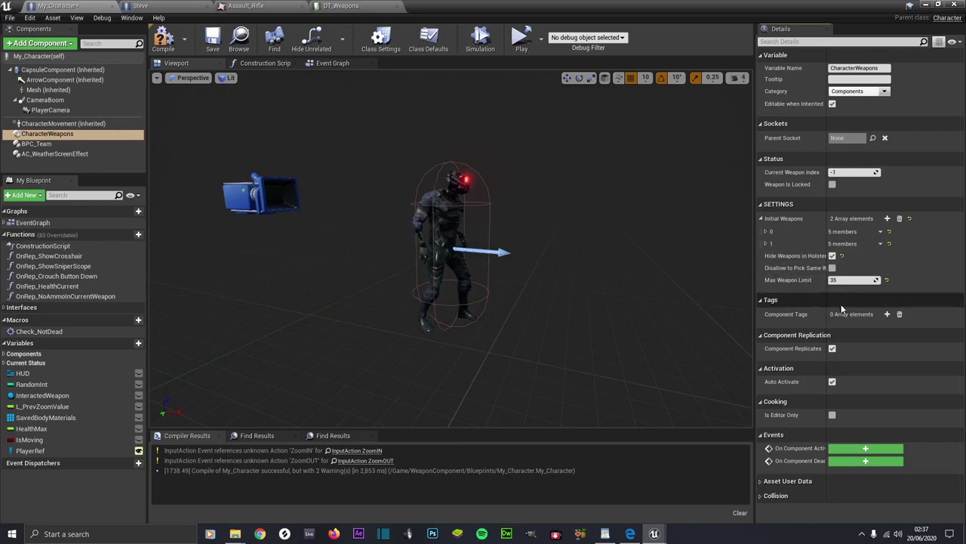
click(163, 38)
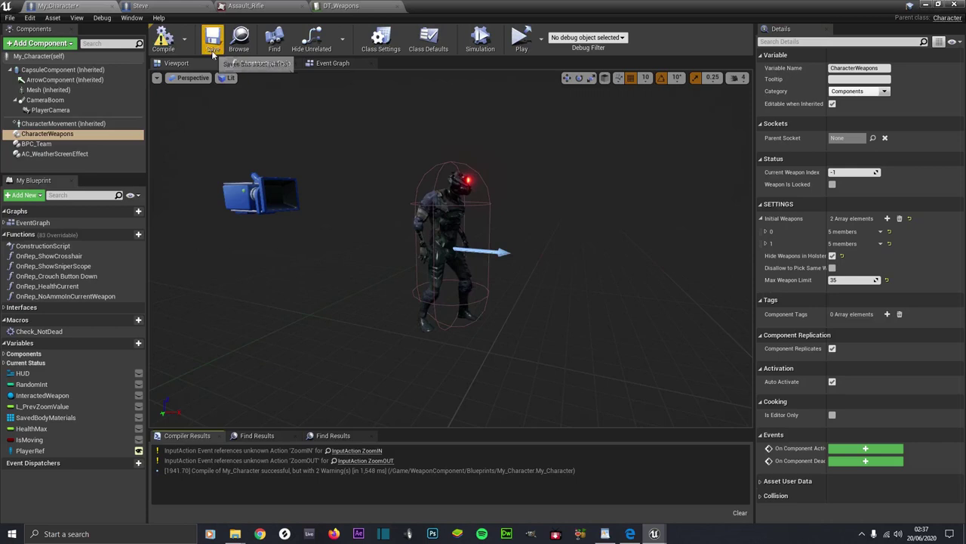
click(924, 6)
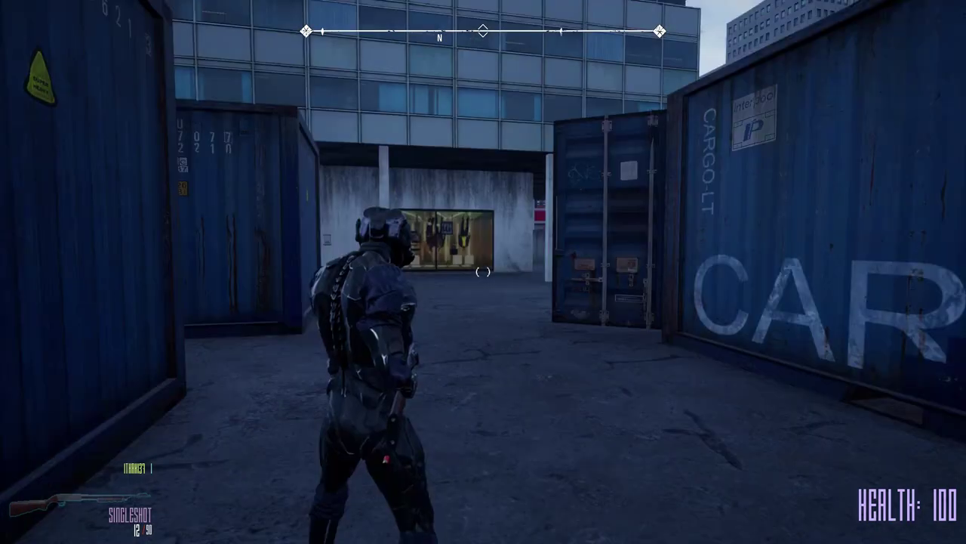
Step: Raise the shotgun, pick up the AR85 rifle in play, then exit Play-In-Editor
key(1)
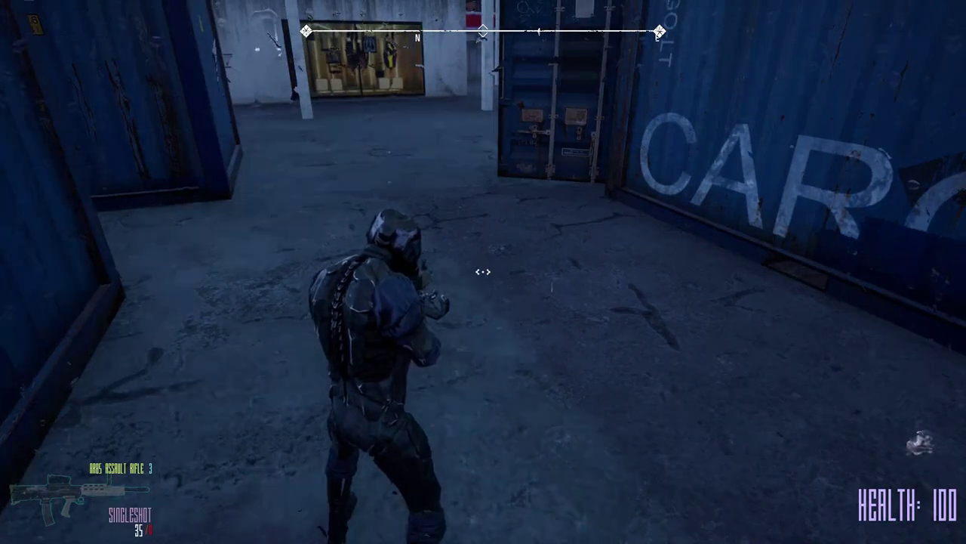
key(Escape)
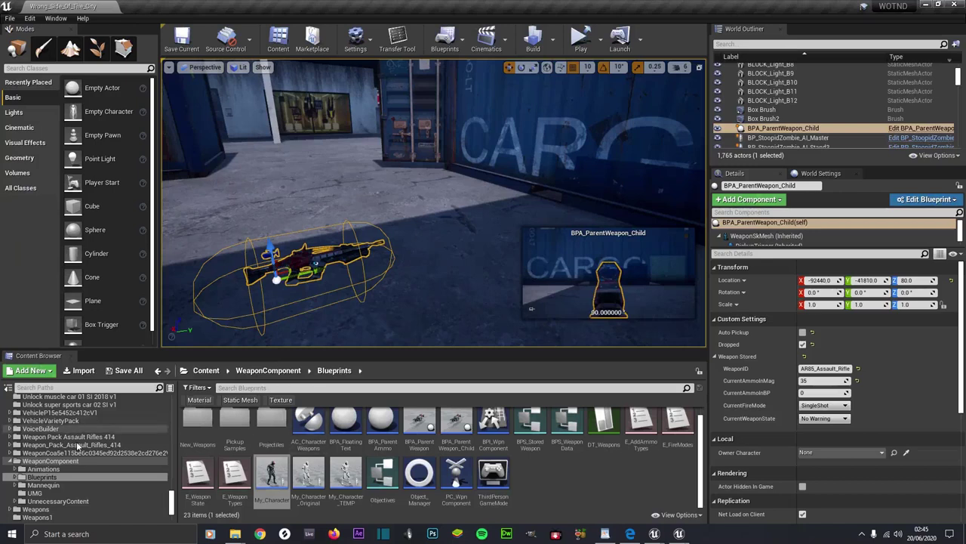
Step: Open AnimBP_Main from the Animations folder and switch to the mannequin skeleton
click(45, 469)
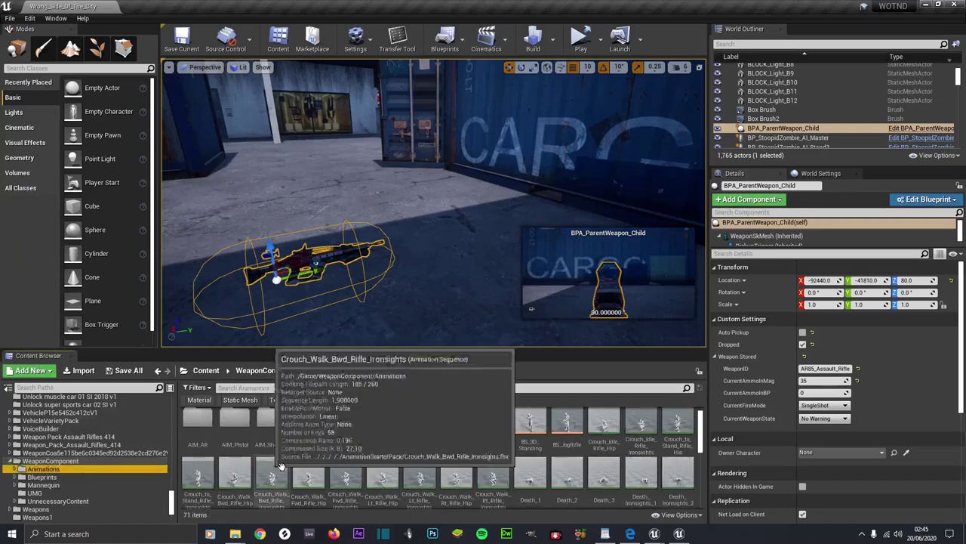
double_click(457, 440)
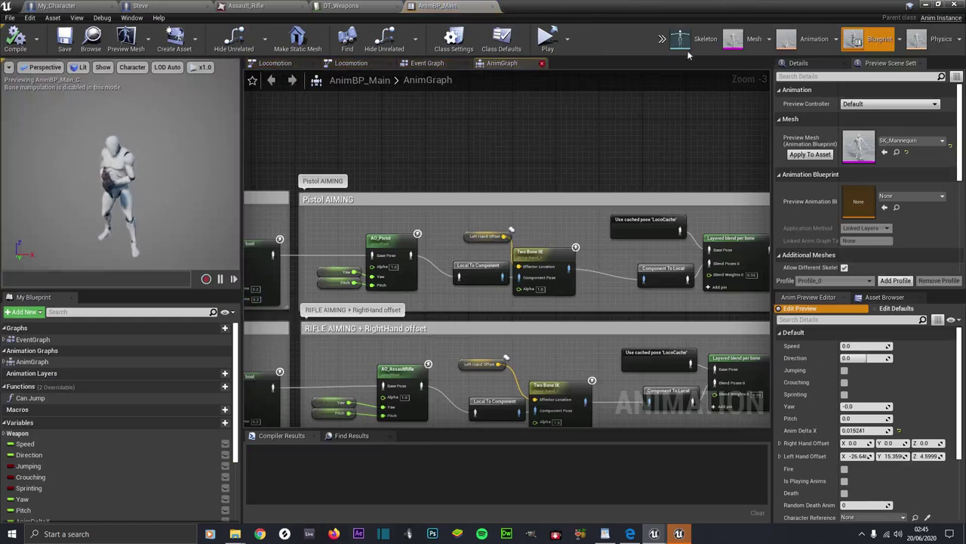
click(707, 43)
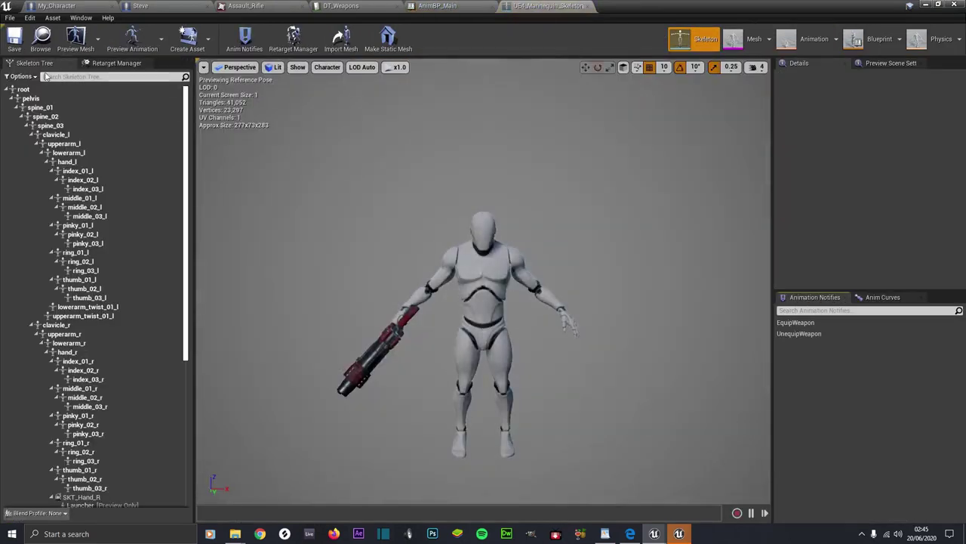
Step: Filter the skeleton tree by 'skt' and bring up Add Preview Asset for SKT_Hand_R
click(75, 77)
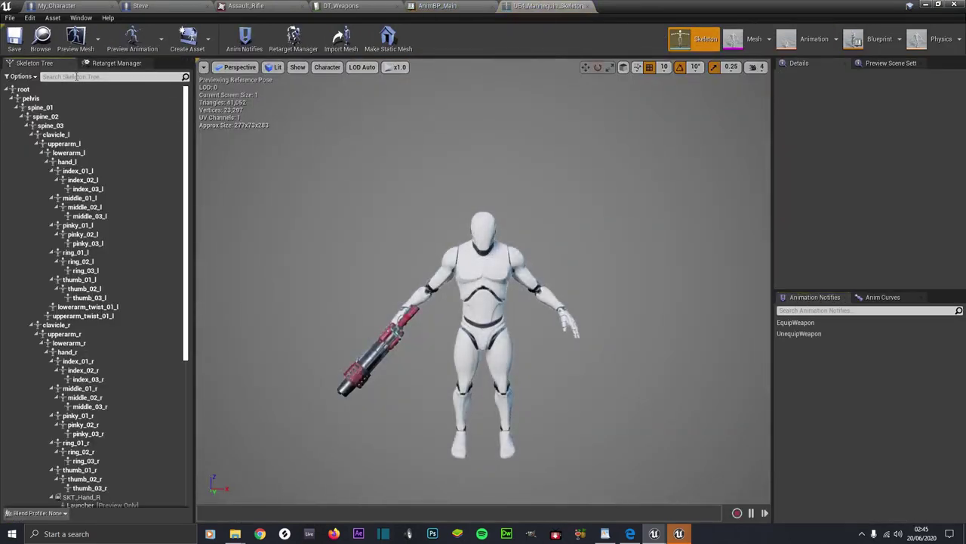
text(skt)
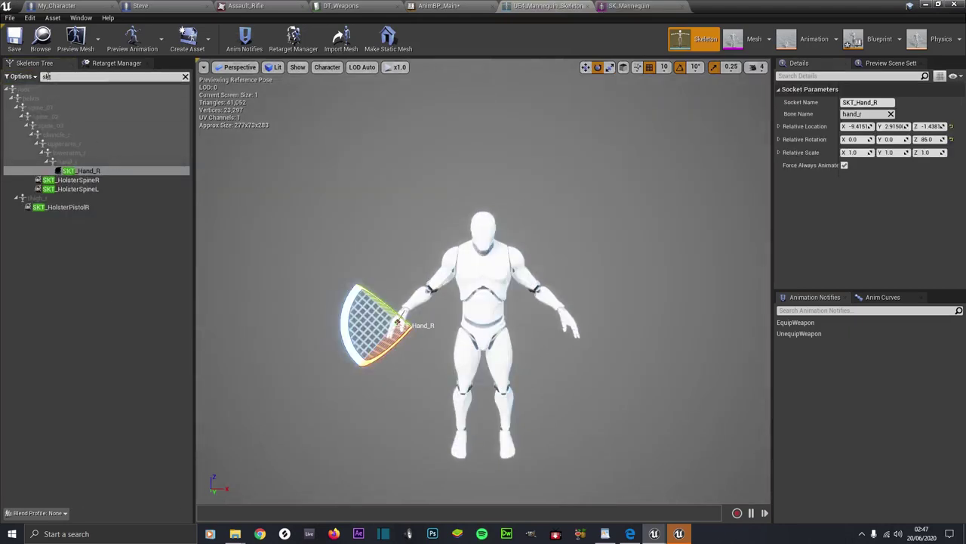
right_click(77, 175)
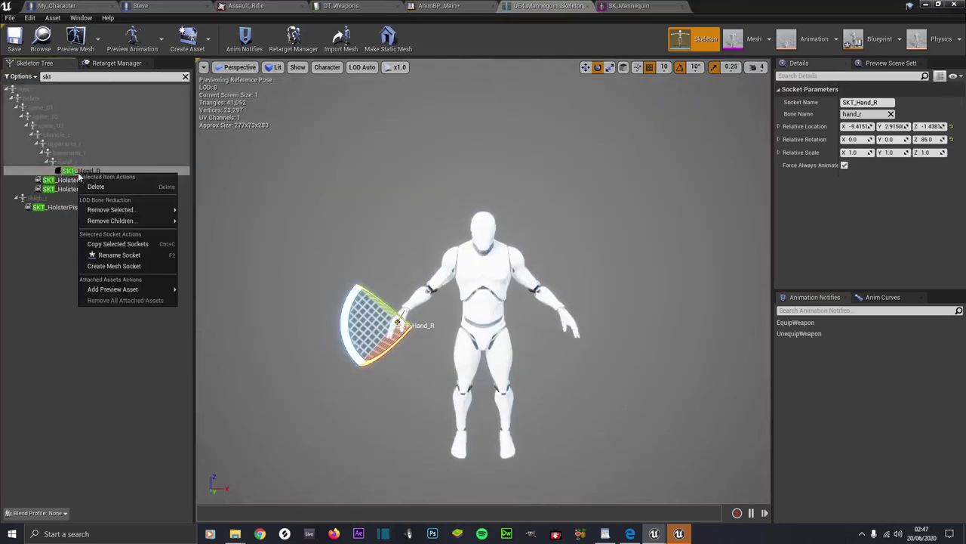
mouse_move(128, 290)
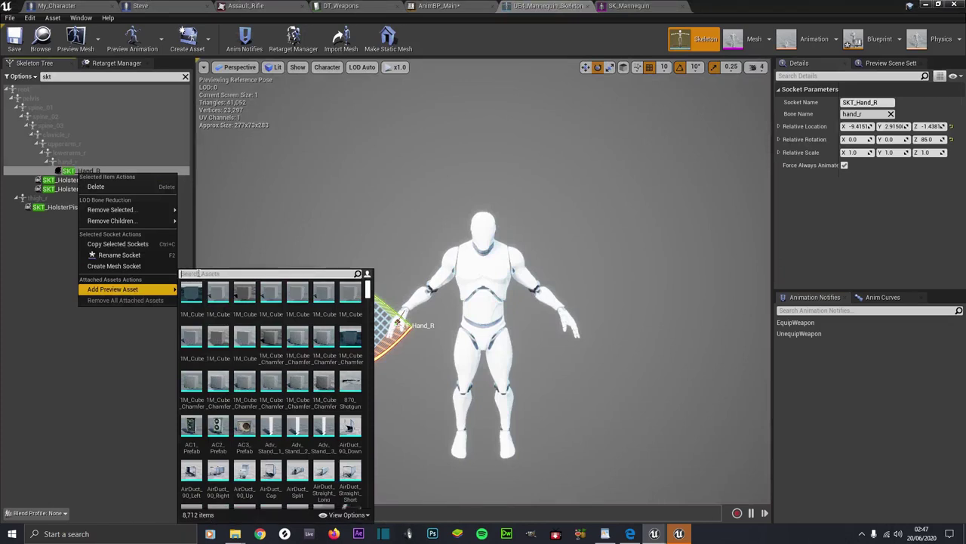
Step: Search 'ar85' and attach SK_AR85_X as the SKT_Hand_R preview asset
text(ar8)
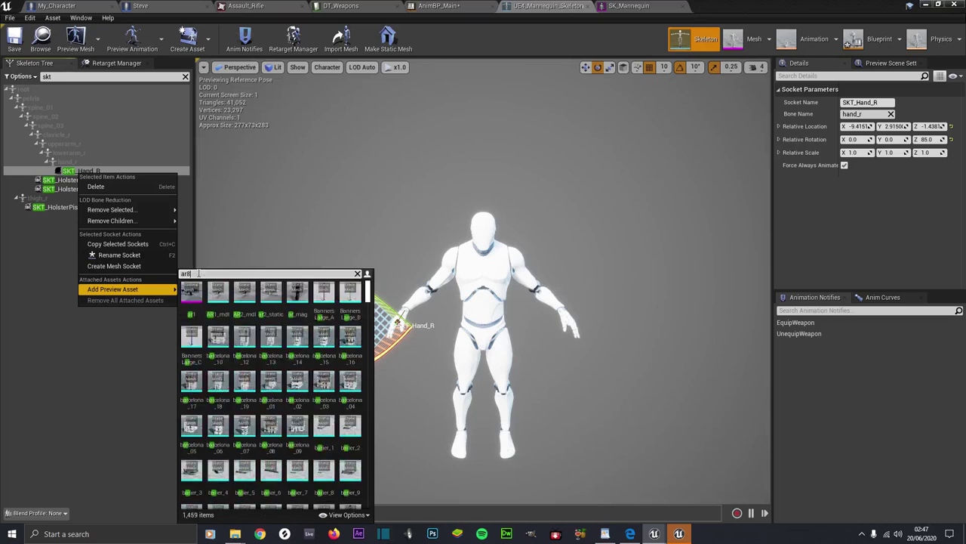
text(5)
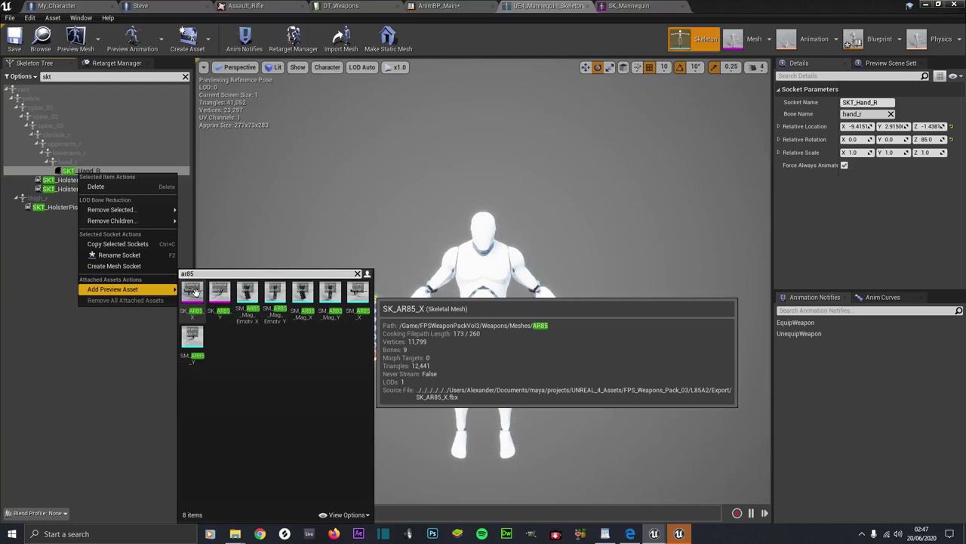
click(194, 292)
scroll(351, 332, up, 2)
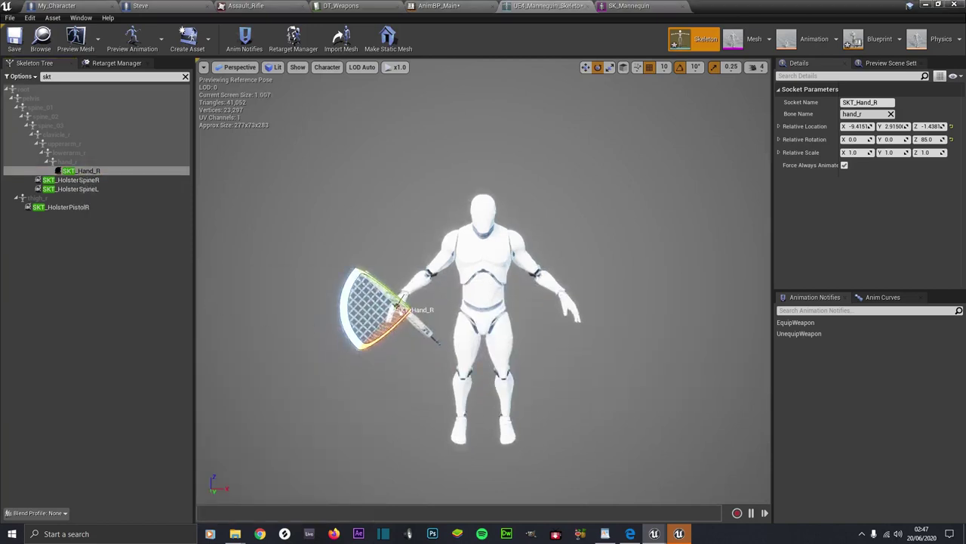
scroll(483, 317, up, 4)
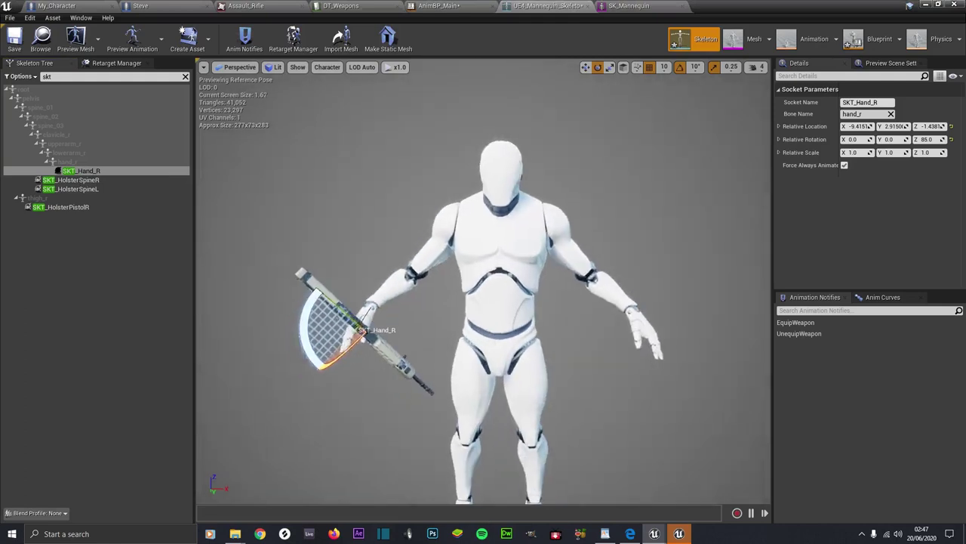
scroll(243, 192, down, 1)
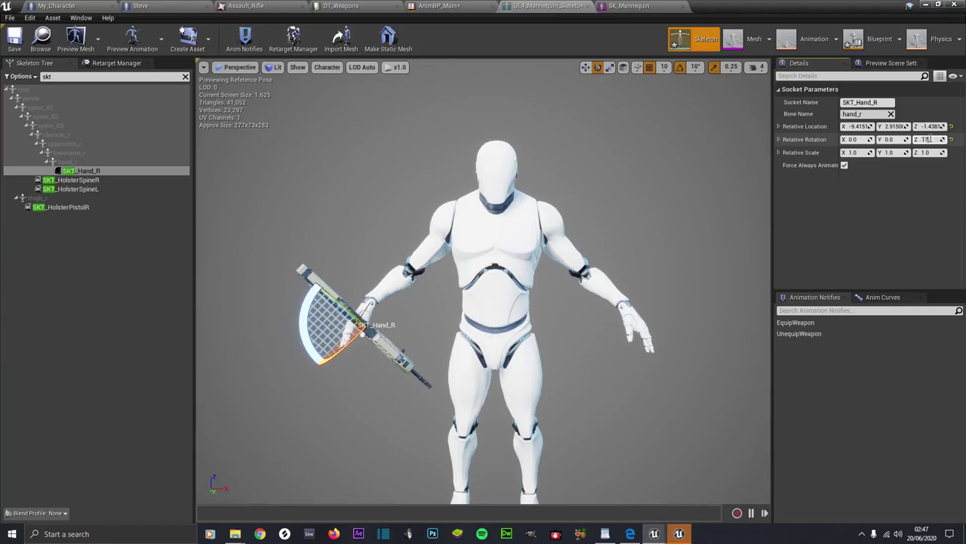
Step: Set the socket's Relative Rotation Z to 175 and begin searching rifle preview animations
key(Return)
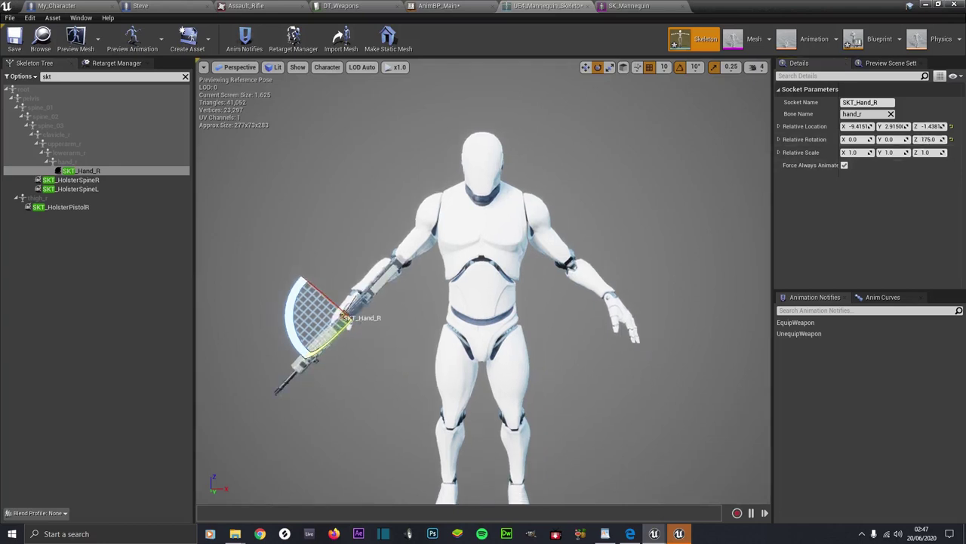
scroll(707, 200, down, 2)
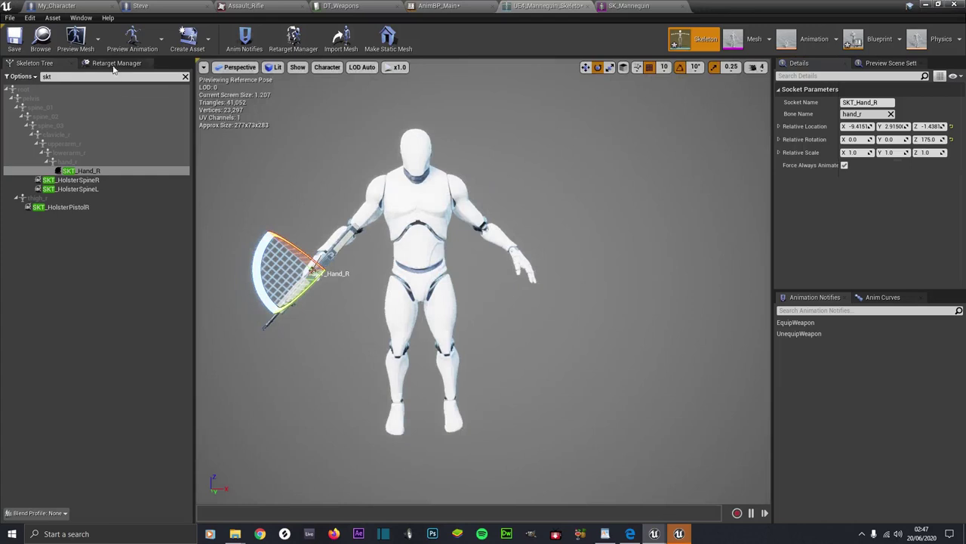
click(132, 38)
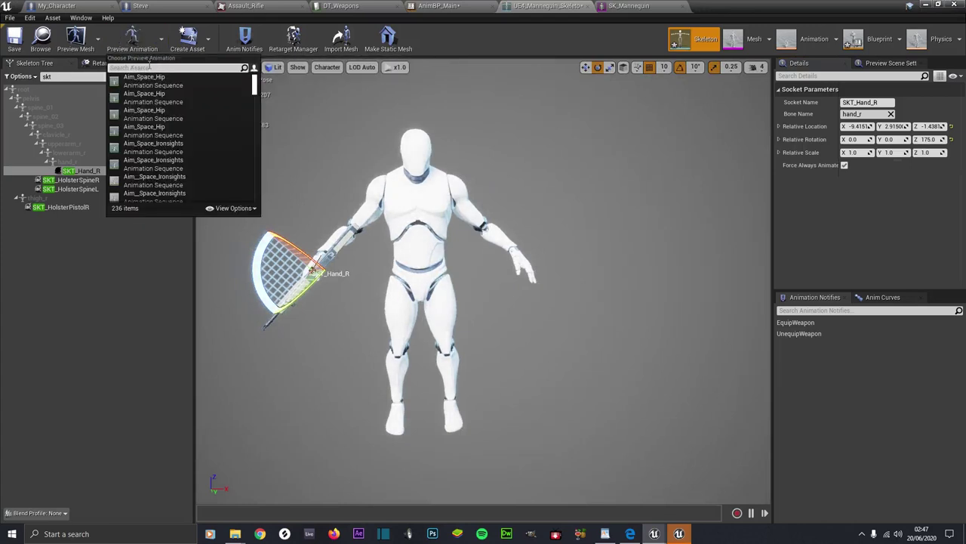
text(rifle)
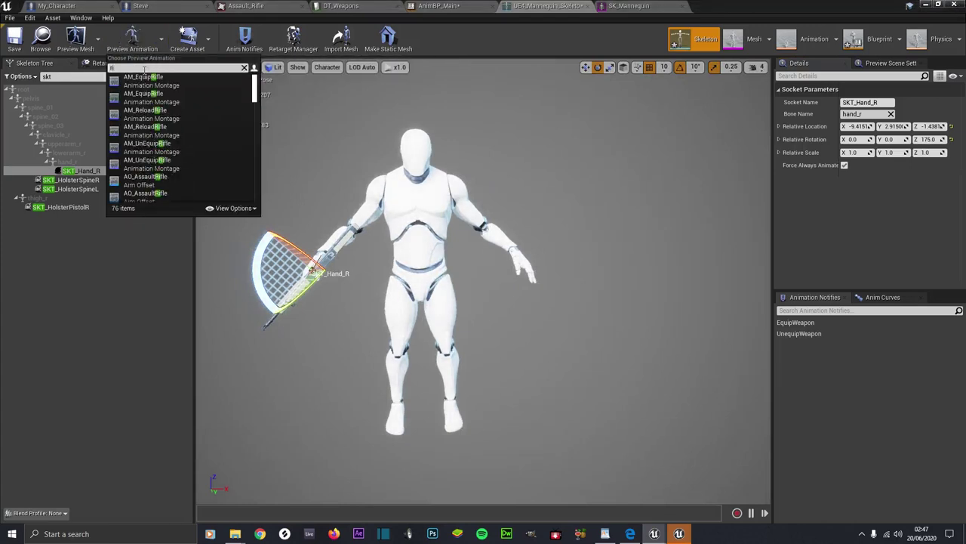